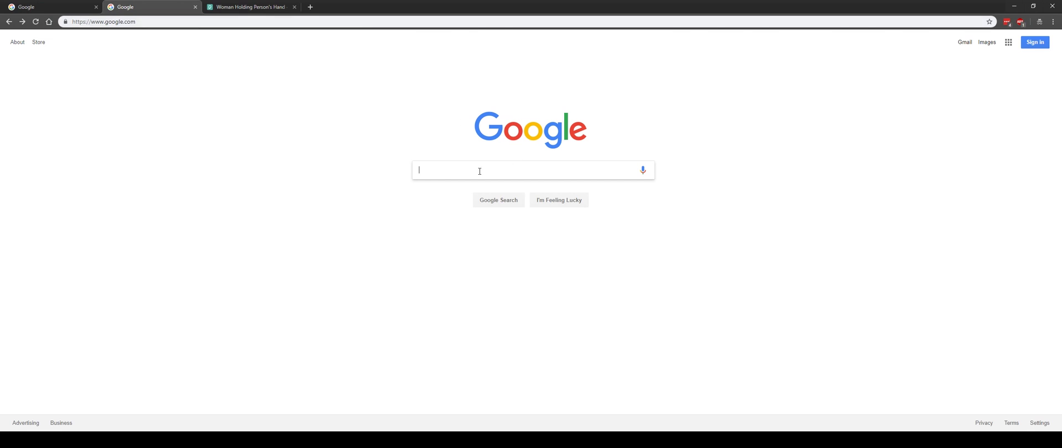
Step: Search Google for pexels.com and open the Pexels free stock photo site
text(pexels.com)
key(Return)
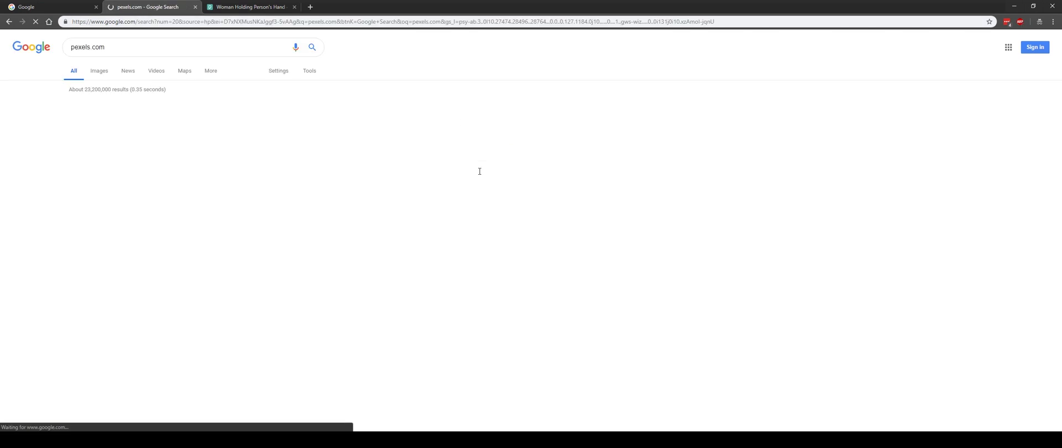
click(138, 105)
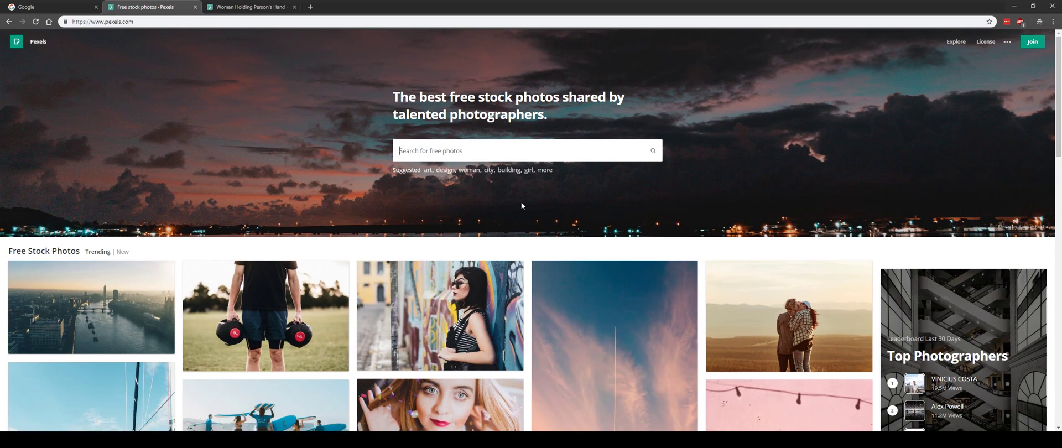
Step: Browse the trending free stock photos on the Pexels home page for a suitable portrait
scroll(506, 207, down, 2)
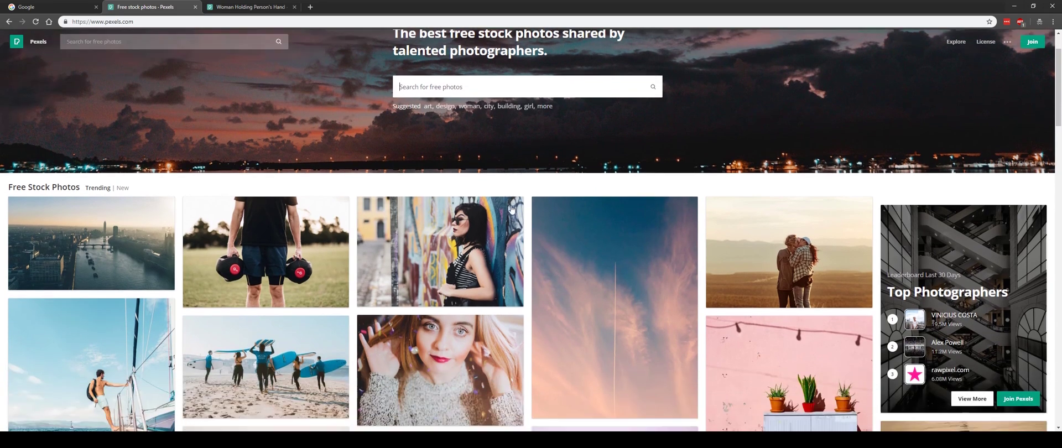
scroll(446, 245, down, 10)
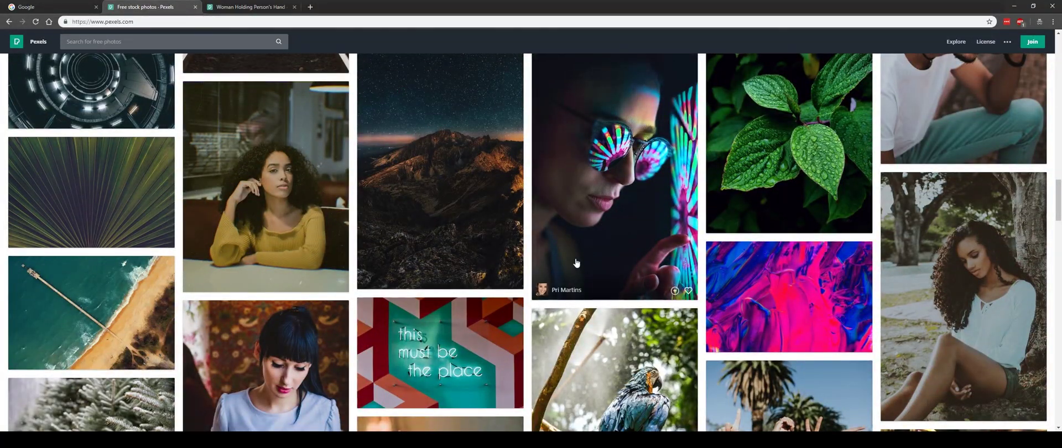
scroll(579, 297, up, 5)
scroll(579, 297, up, 15)
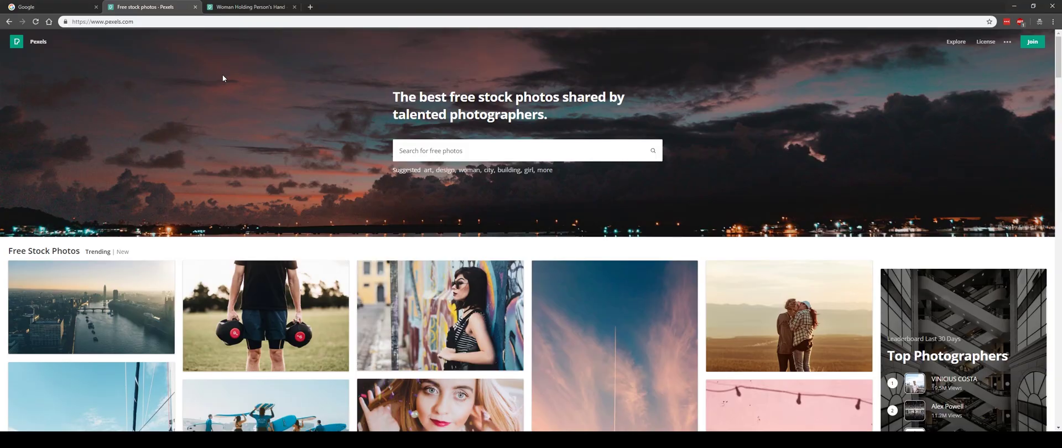
scroll(347, 183, down, 20)
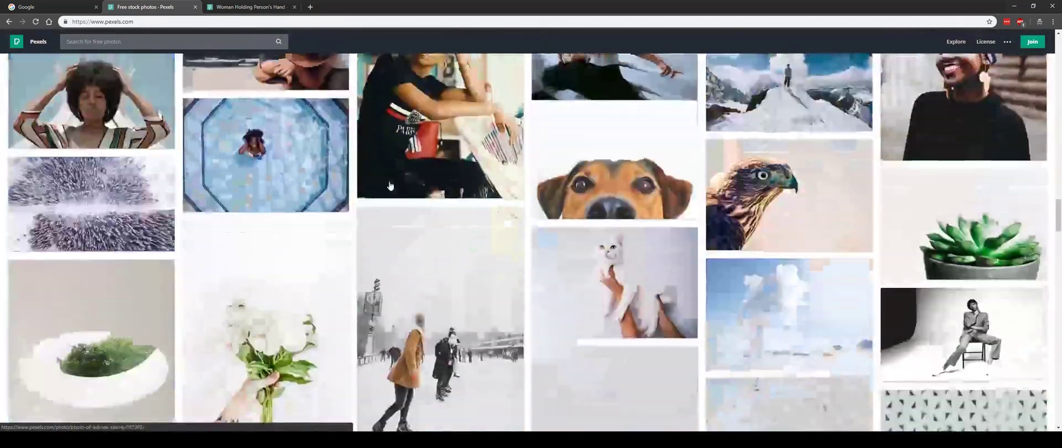
scroll(390, 185, down, 10)
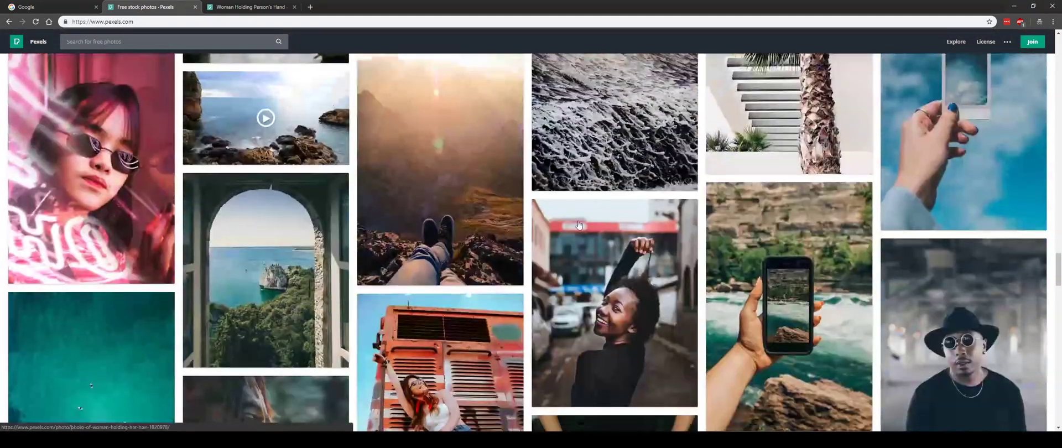
scroll(590, 221, down, 4)
scroll(285, 182, down, 4)
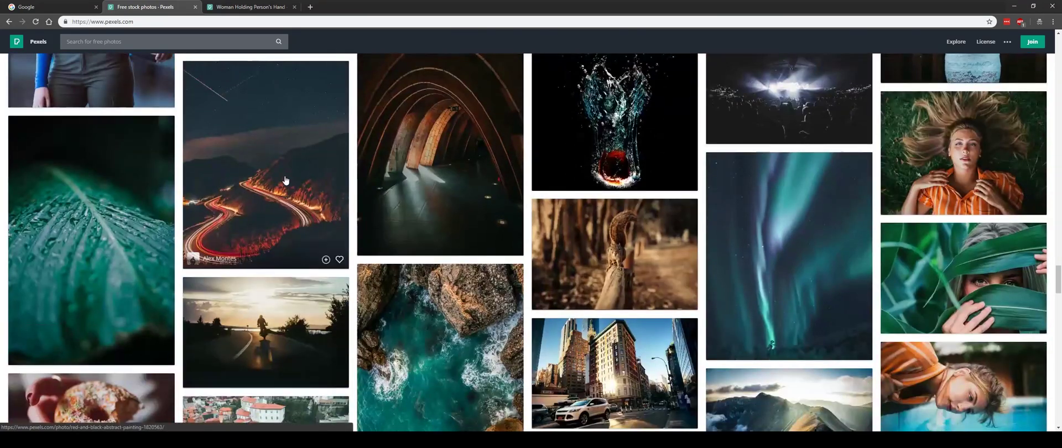
Step: Open the already loaded Pexels page of the woman holding a person's hand and highlight its web address
click(251, 7)
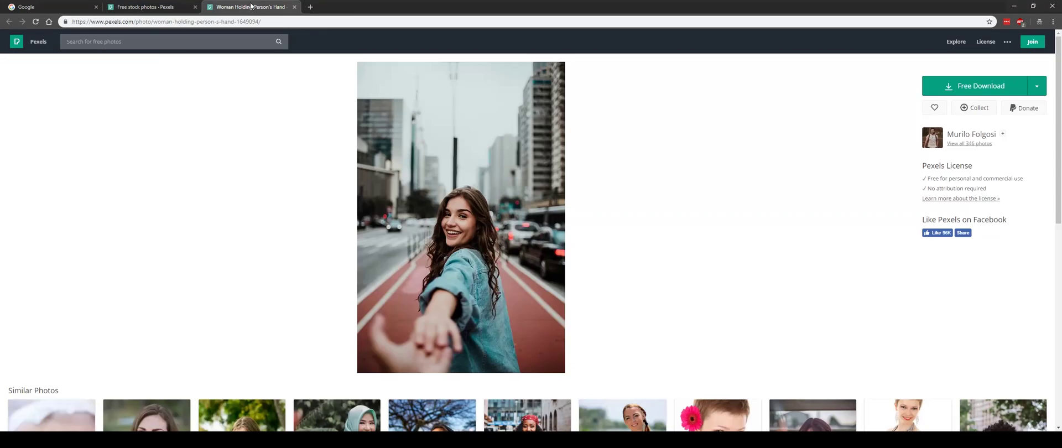
click(274, 23)
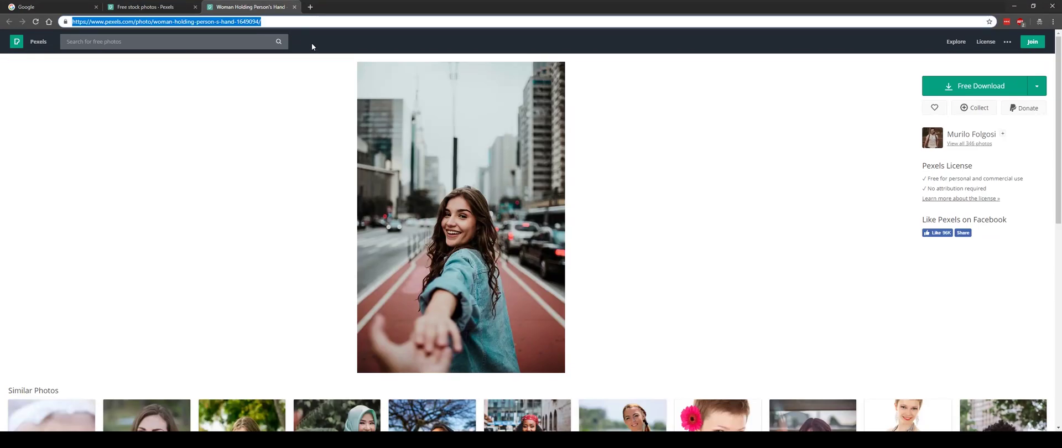
click(247, 160)
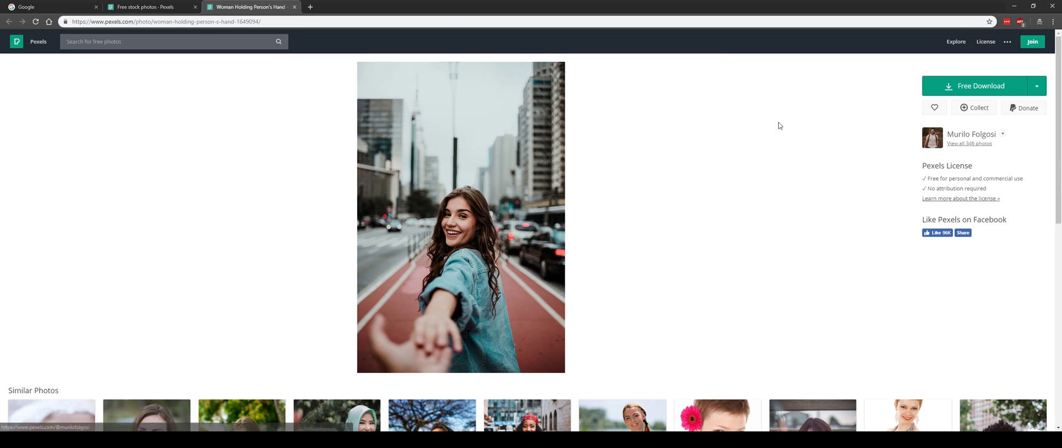
mouse_move(264, 22)
mouse_down()
mouse_move(125, 21)
mouse_move(263, 21)
mouse_up()
click(263, 22)
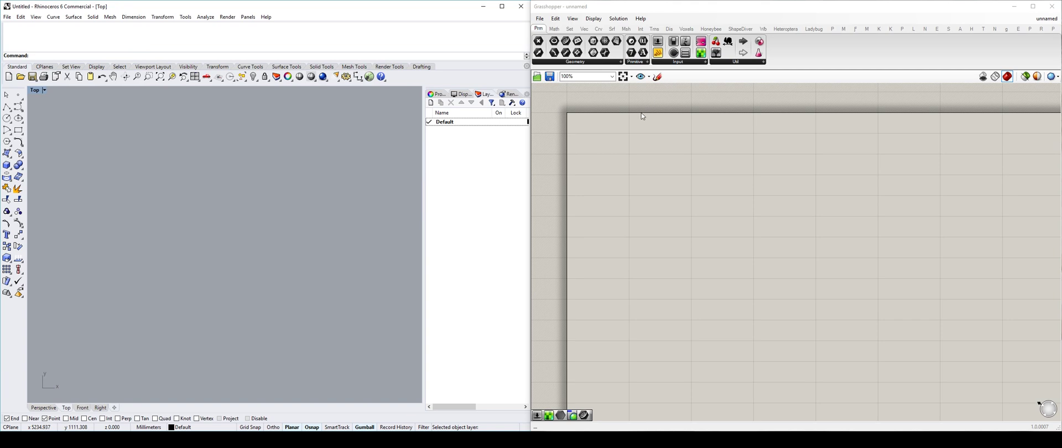
Step: In Grasshopper, place an Image Sampler component in the upper part of the empty canvas
double_click(668, 177)
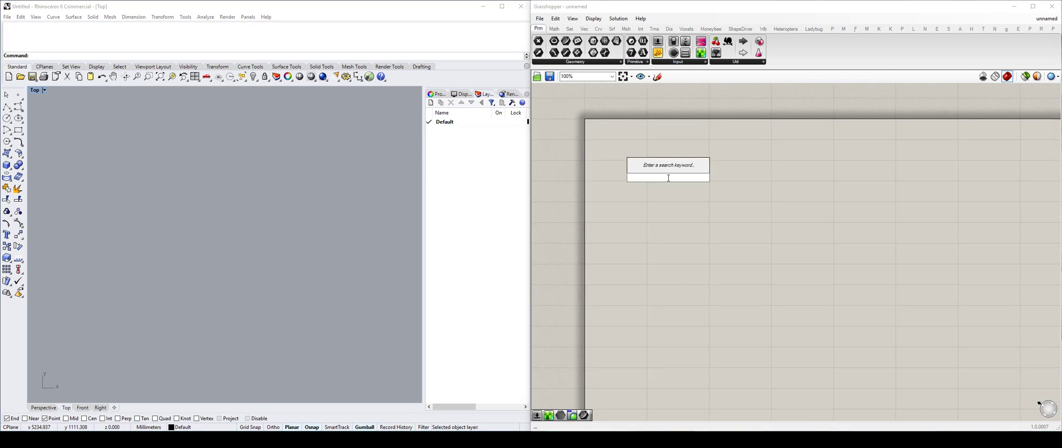
text(image)
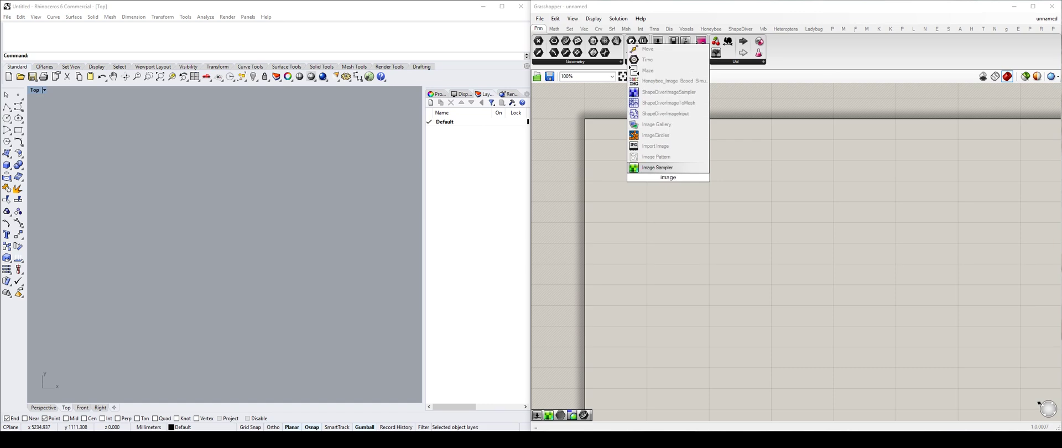
key(Return)
right_drag(668, 177, 634, 179)
drag(634, 179, 660, 191)
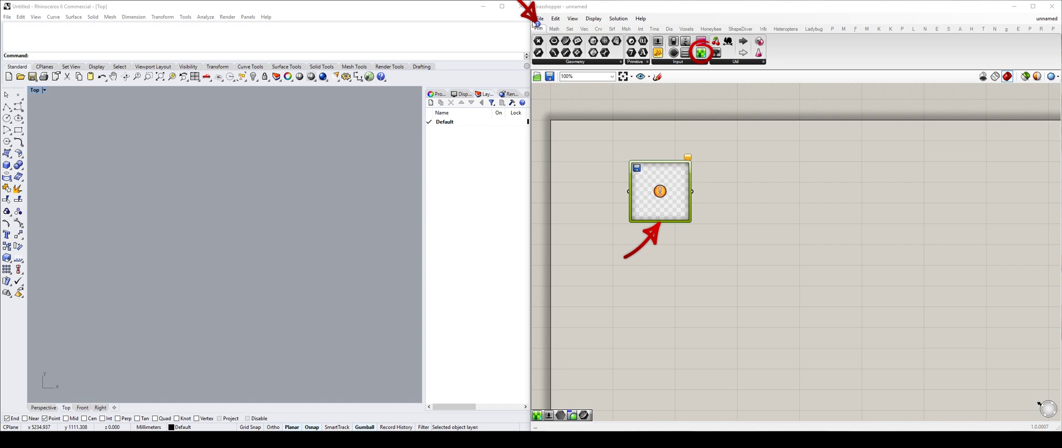
Step: Load beautiful-beauty-downtown-1649094.jpg from the Low Poly Portrait folder into the Image Sampler and accept its settings
double_click(661, 192)
drag(681, 133, 698, 152)
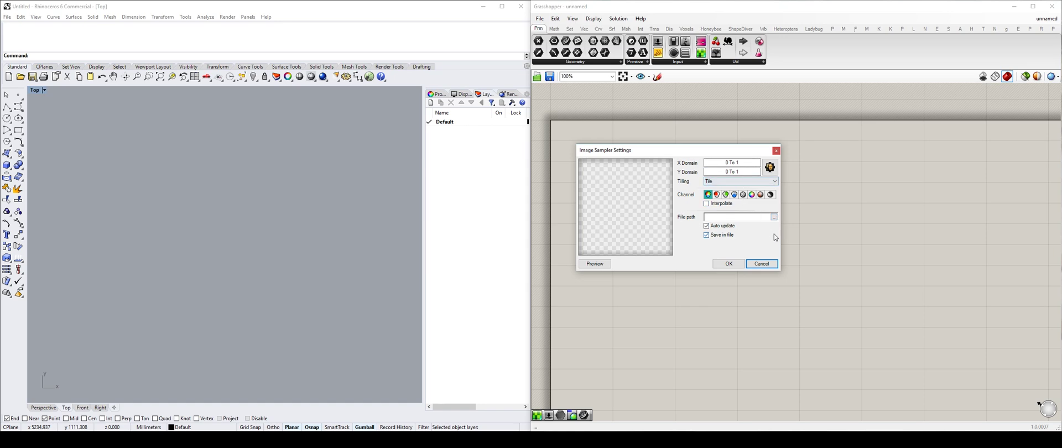
click(775, 217)
click(674, 223)
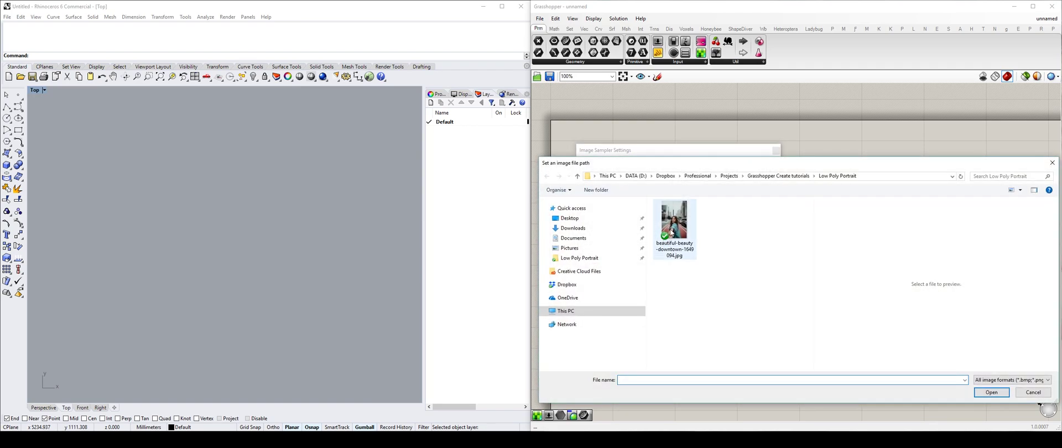
click(992, 393)
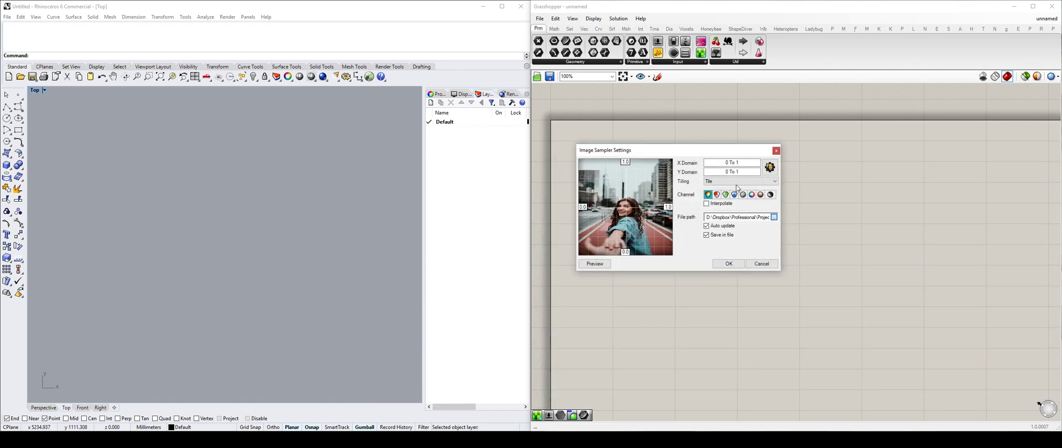
click(728, 264)
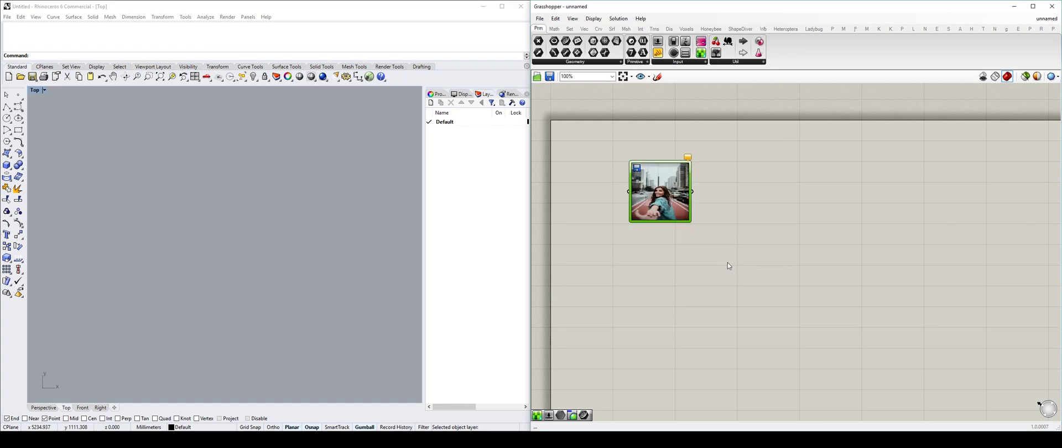
Step: Resize the Image Sampler to the photo's portrait proportions and move it aside to free canvas space before it
drag(688, 220, 816, 206)
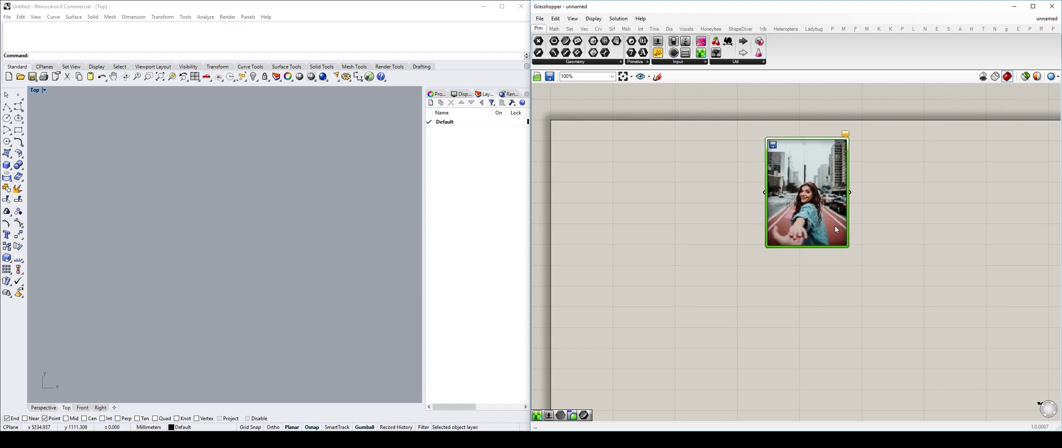
drag(850, 248, 842, 238)
drag(795, 181, 835, 180)
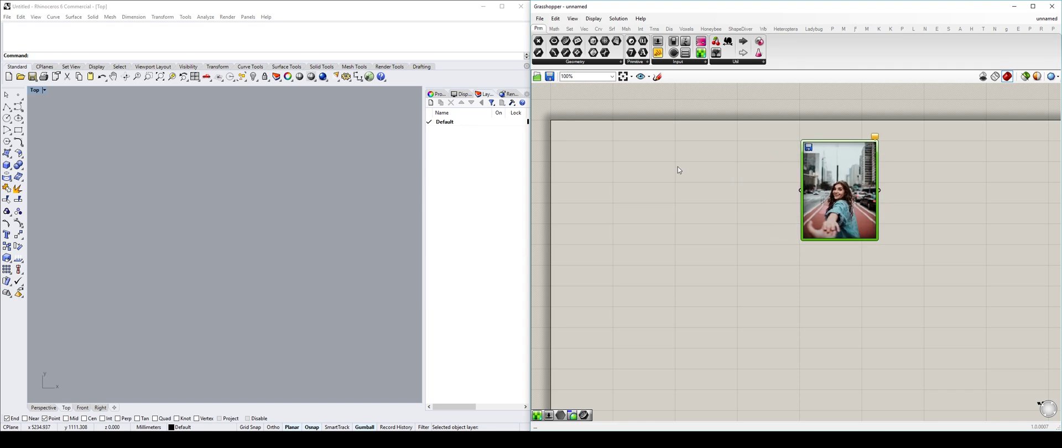
right_drag(678, 167, 705, 165)
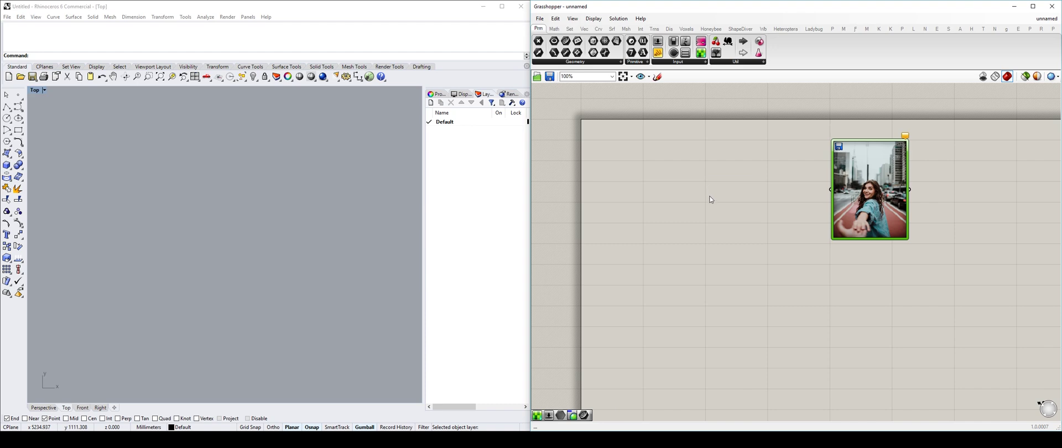
Step: Add the Rectangle component with plane, X, Y and radius inputs, and arrange it beside the Image Sampler
double_click(705, 177)
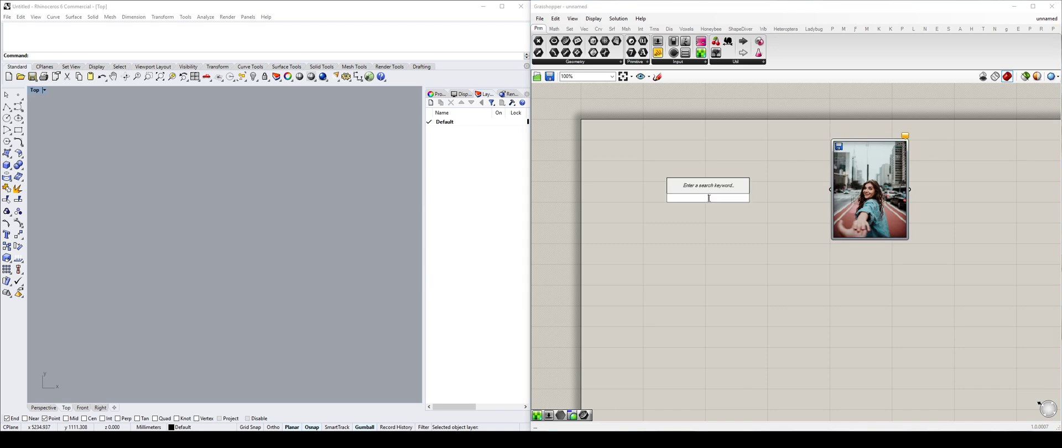
text(rec)
key(Up)
key(Up)
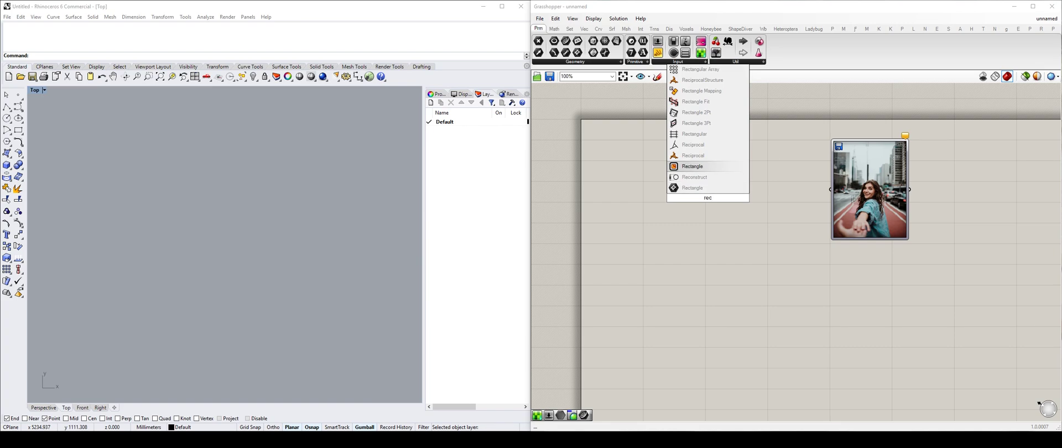
key(Return)
drag(708, 200, 733, 185)
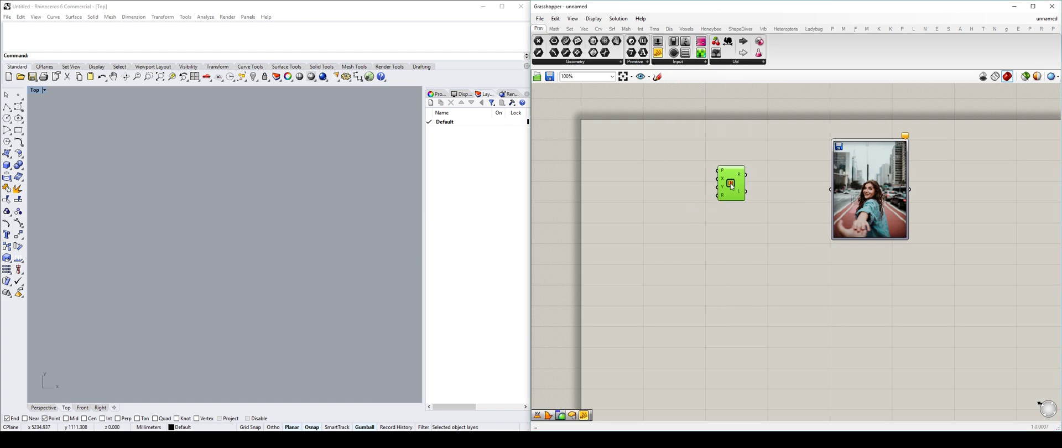
drag(854, 190, 852, 184)
drag(734, 185, 741, 220)
drag(855, 182, 857, 197)
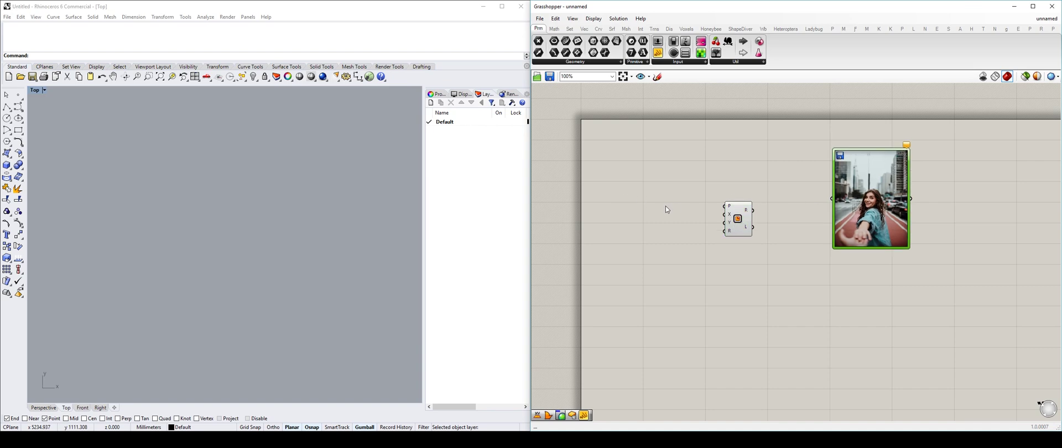
click(763, 182)
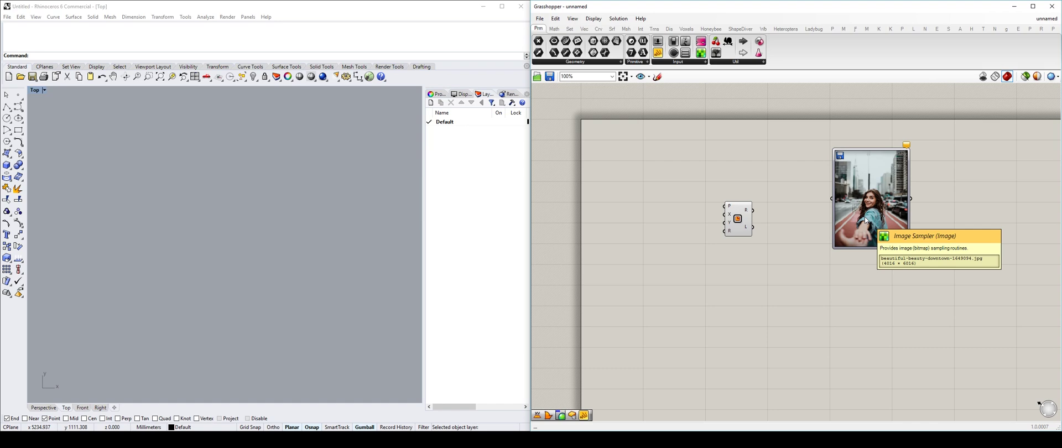
double_click(687, 169)
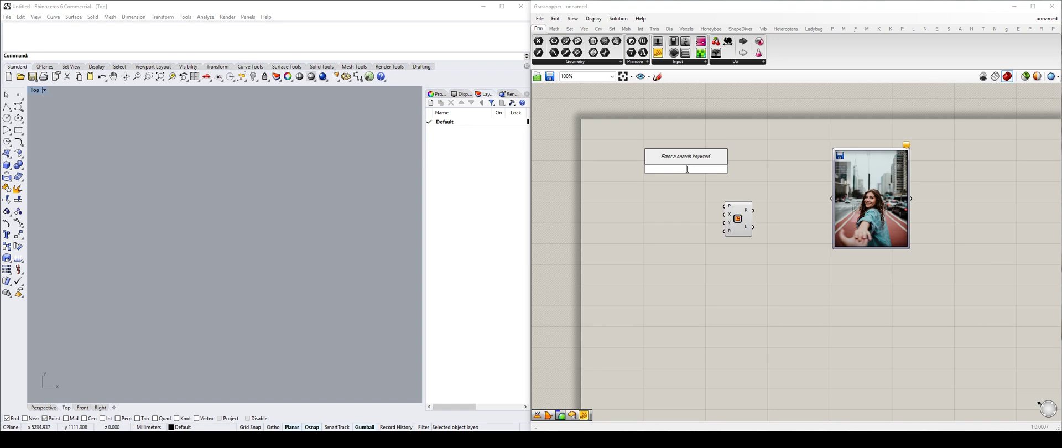
text(sliuder)
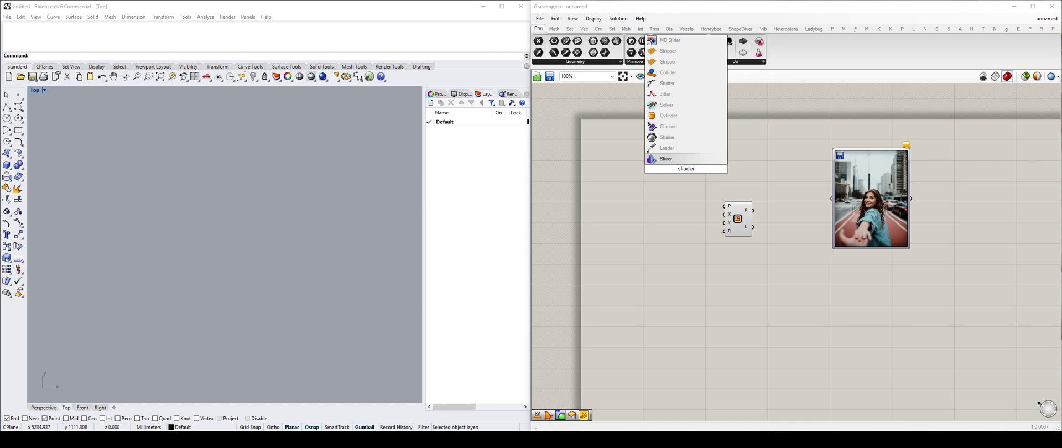
key(BackSpace)
key(BackSpace)
key(BackSpace)
key(BackSpace)
text(der)
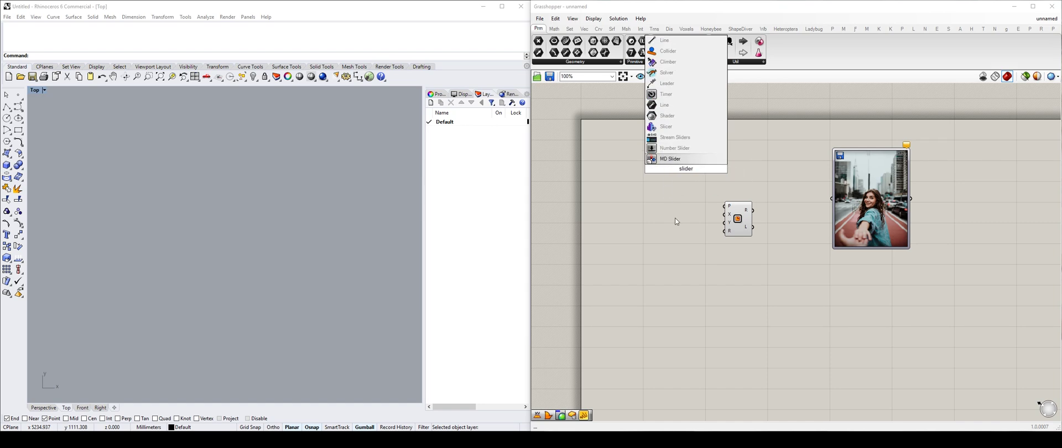
key(ctrl+a)
text(100)
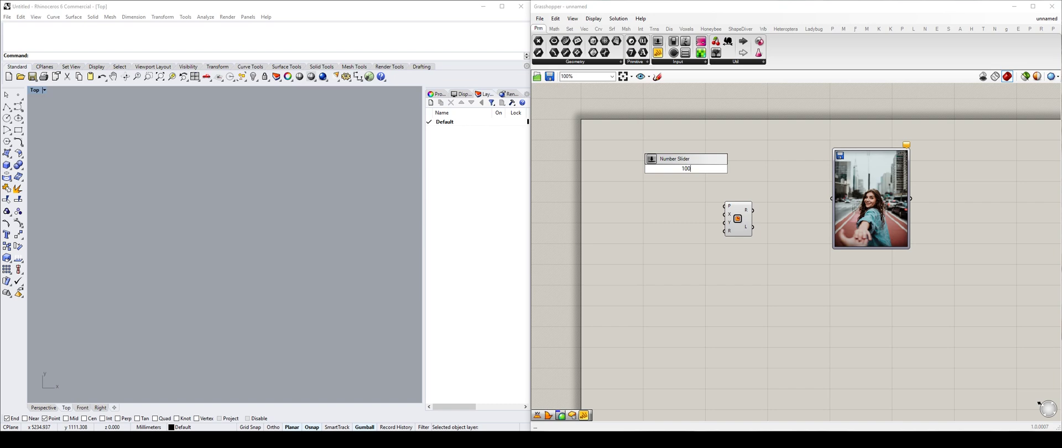
text(0)
key(Return)
text(555)
click(655, 164)
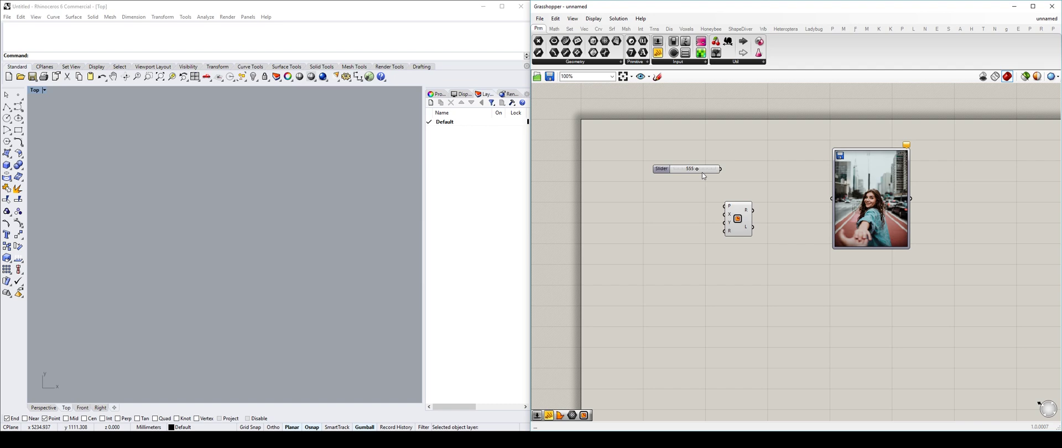
click(683, 170)
key(Delete)
Step: Add a number slider set to 1000 with a range of 1000 to 10000, and position it before the Rectangle component
double_click(651, 173)
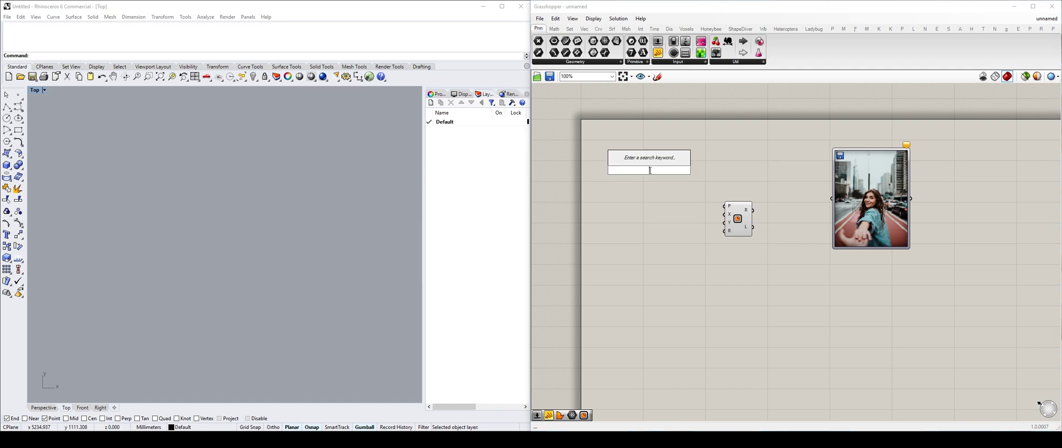
text(1000)
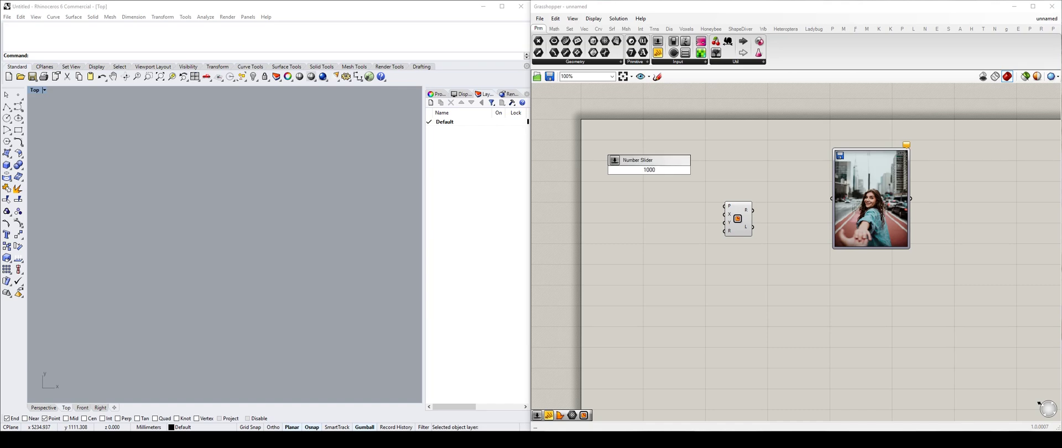
text(<10000)
key(Return)
drag(639, 173, 668, 212)
drag(748, 215, 755, 200)
drag(670, 213, 662, 202)
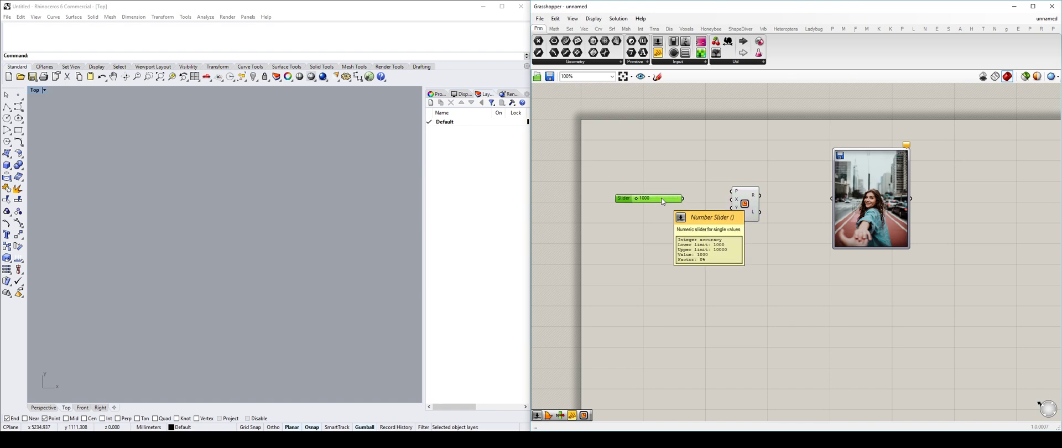
Step: Duplicate the number slider below the original, then set the upper slider to 4016 and the lower one to 6016
scroll(663, 201, up, 2)
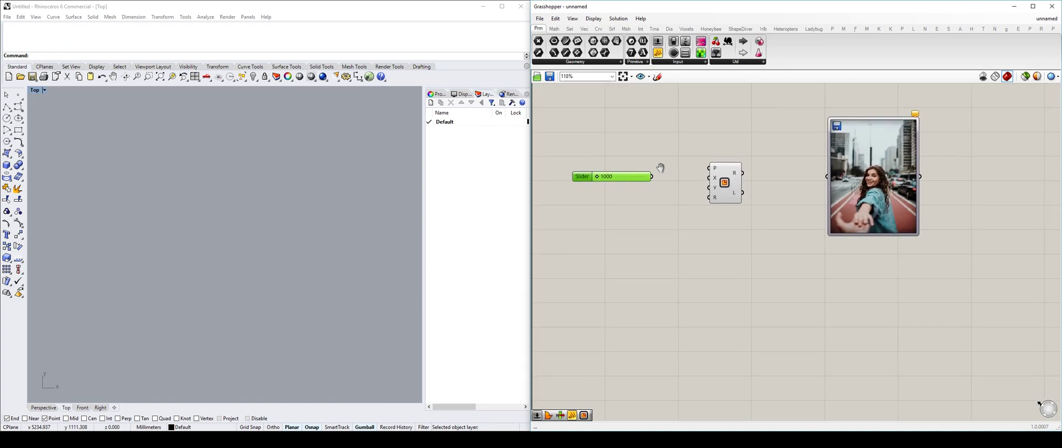
right_drag(657, 178, 640, 179)
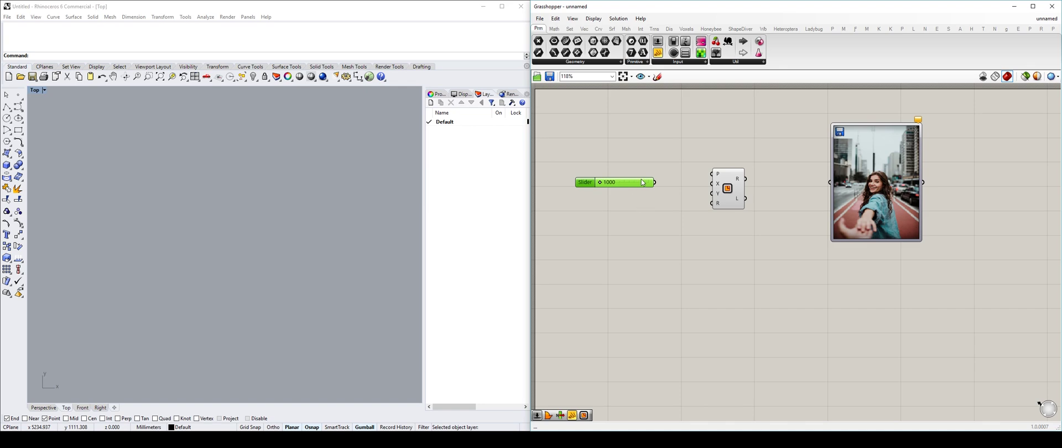
drag(627, 189, 631, 204)
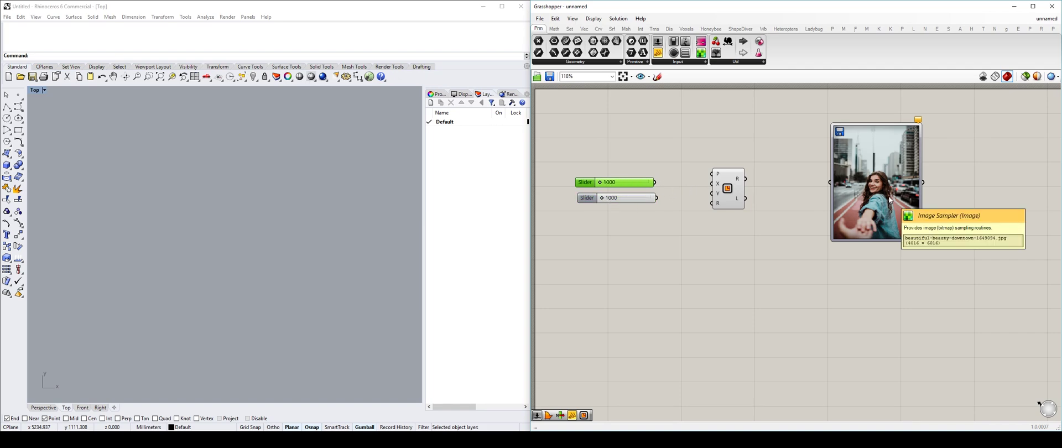
double_click(631, 183)
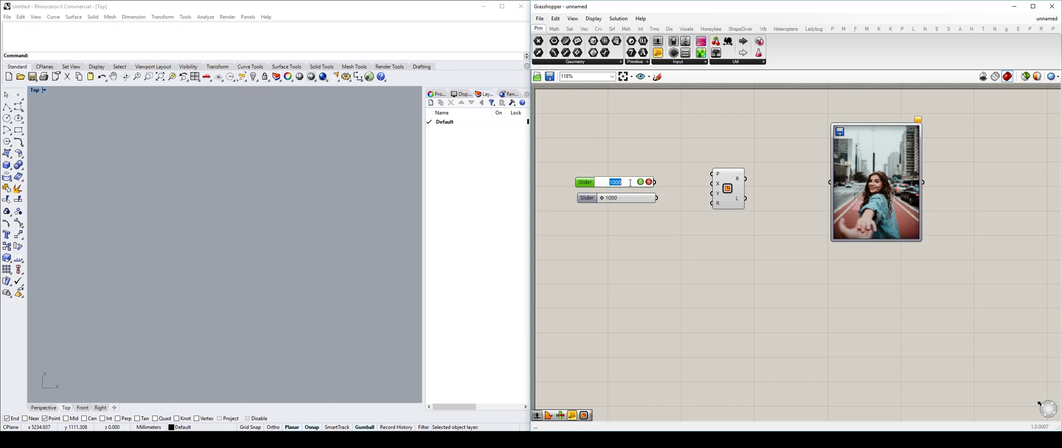
text(4016)
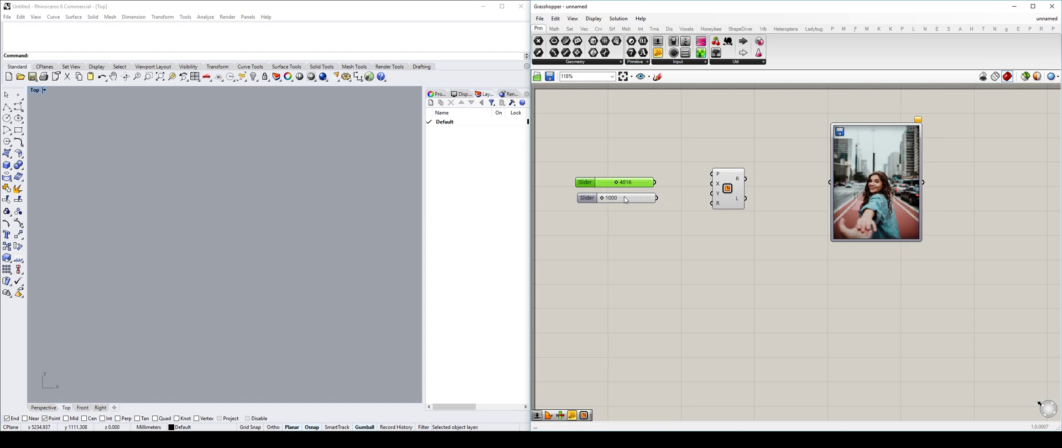
double_click(624, 197)
text(6016)
key(Return)
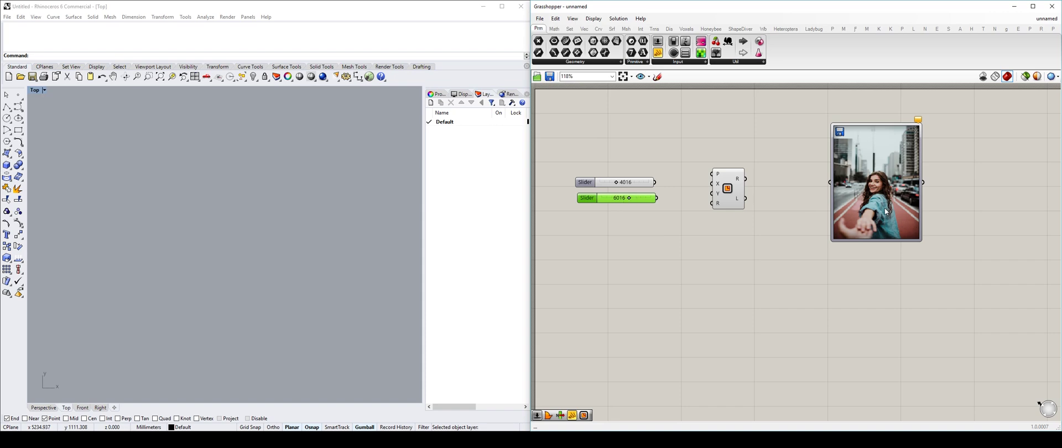
Step: Connect the 4016 slider to the Rectangle's X input and the 6016 slider to Y, and zoom the Rhino viewport to the rectangle
drag(655, 182, 712, 183)
drag(658, 197, 712, 193)
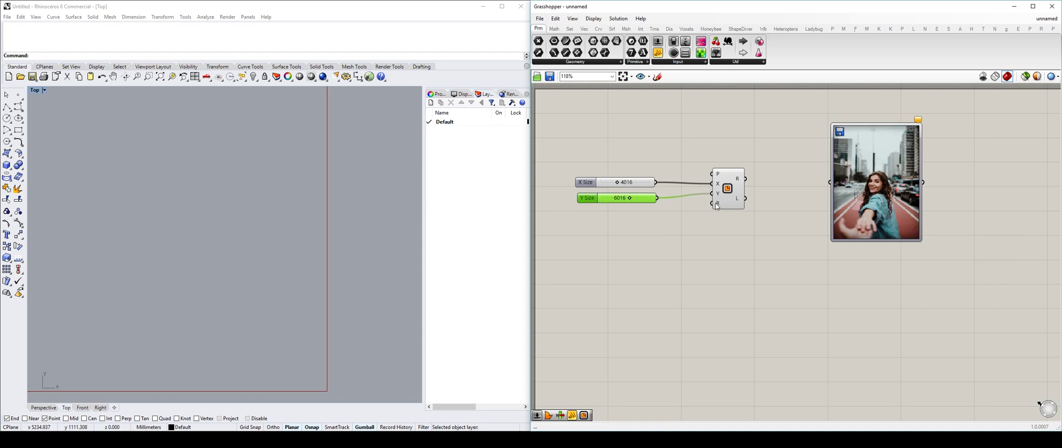
click(729, 190)
middle_click(732, 190)
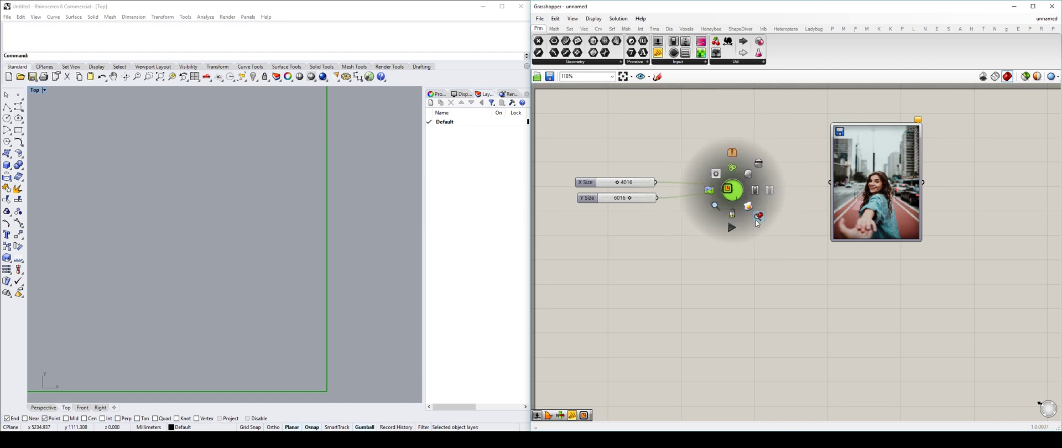
click(759, 218)
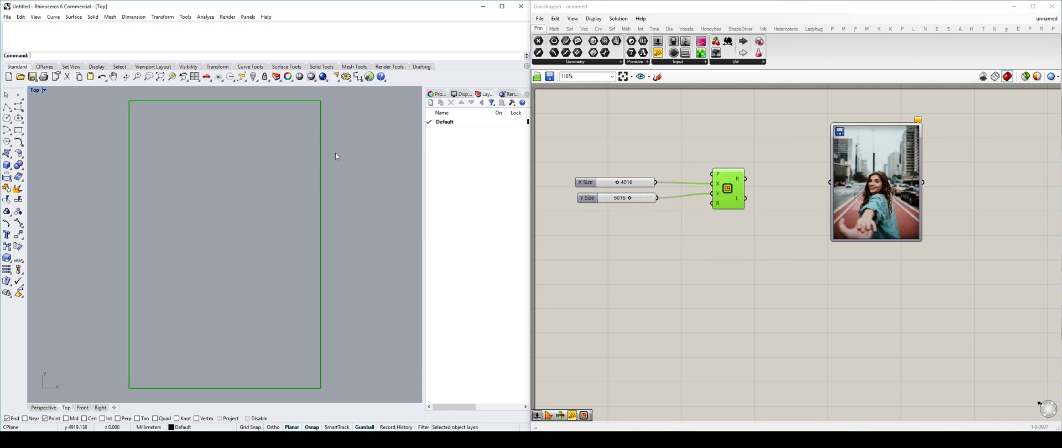
Step: Move the Rectangle component closer to its sliders and shift the Image Sampler away to make room between them
drag(852, 188, 885, 176)
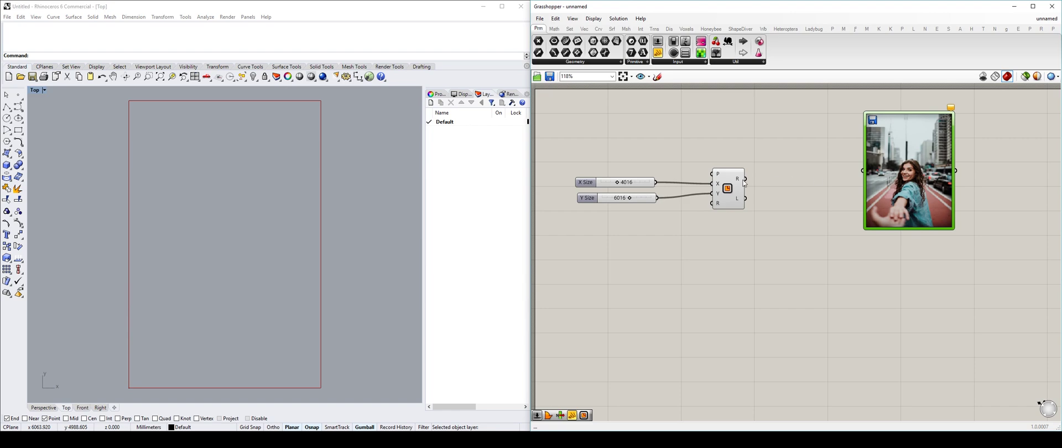
drag(754, 142, 608, 206)
click(756, 171)
drag(728, 185, 688, 185)
right_drag(757, 185, 677, 177)
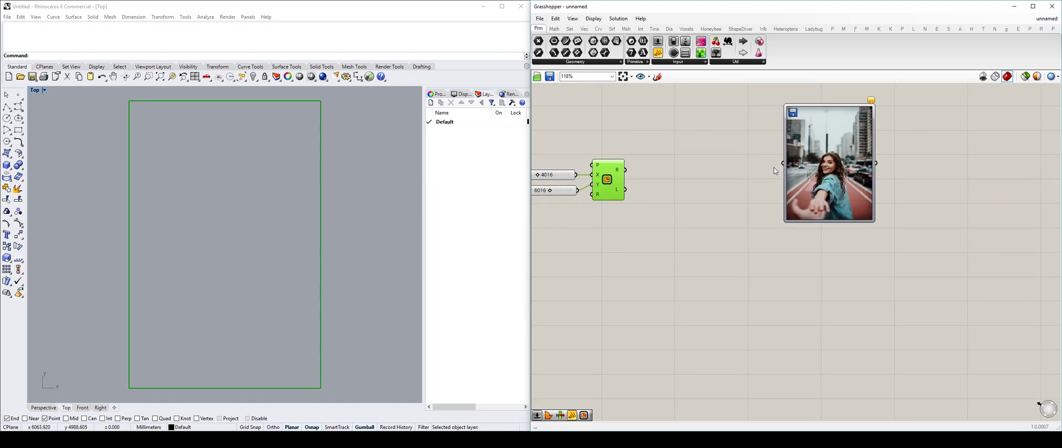
drag(808, 166, 815, 166)
scroll(819, 159, down, 2)
right_drag(740, 161, 733, 180)
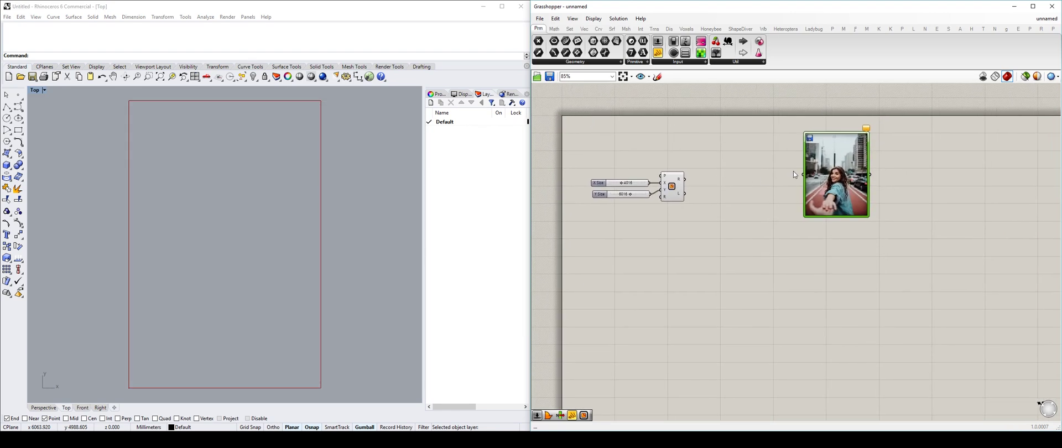
Step: Add a Boundary Surfaces component fed by the Rectangle's output, and move the Image Sampler farther away
double_click(745, 180)
text(bound)
key(Return)
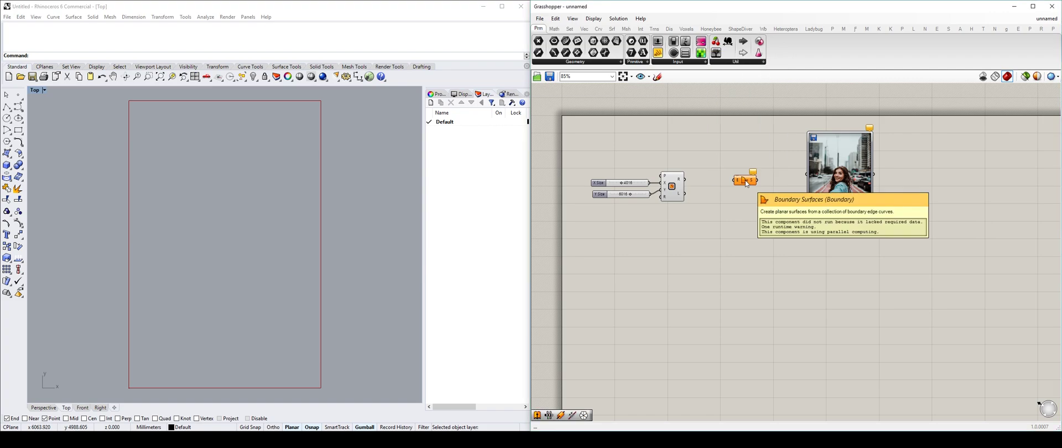
scroll(708, 187, up, 3)
drag(669, 175, 704, 175)
drag(890, 177, 956, 186)
right_drag(839, 177, 786, 167)
scroll(787, 168, down, 2)
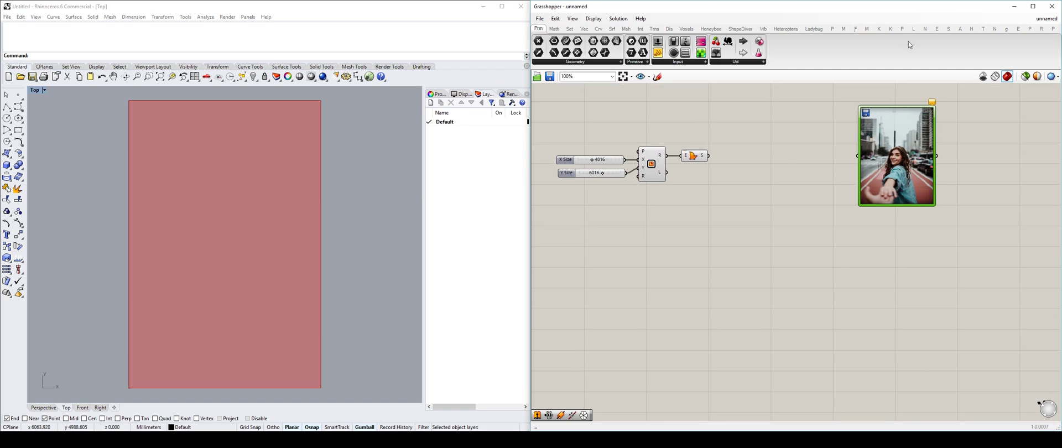
Step: Add the Discretization geometry component and connect the Boundary Surfaces output to its Breps input
click(873, 31)
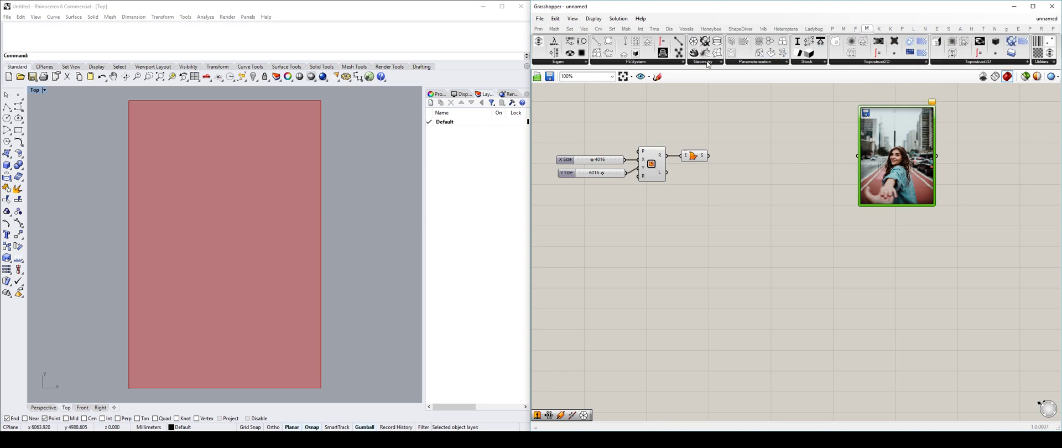
click(704, 63)
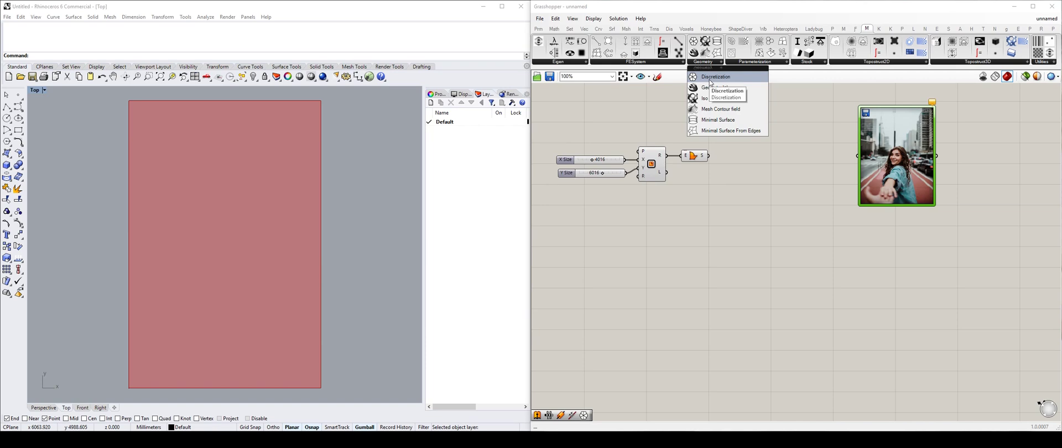
drag(711, 78, 746, 158)
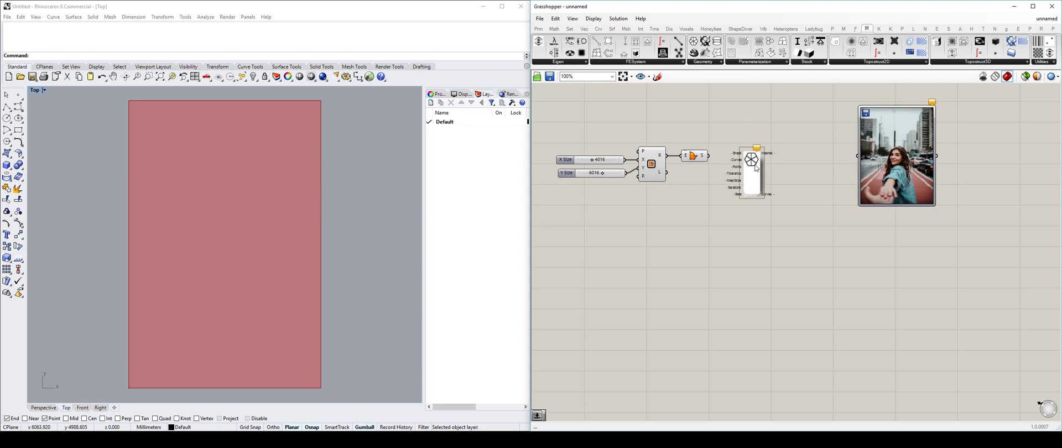
scroll(744, 161, up, 1)
scroll(710, 157, up, 1)
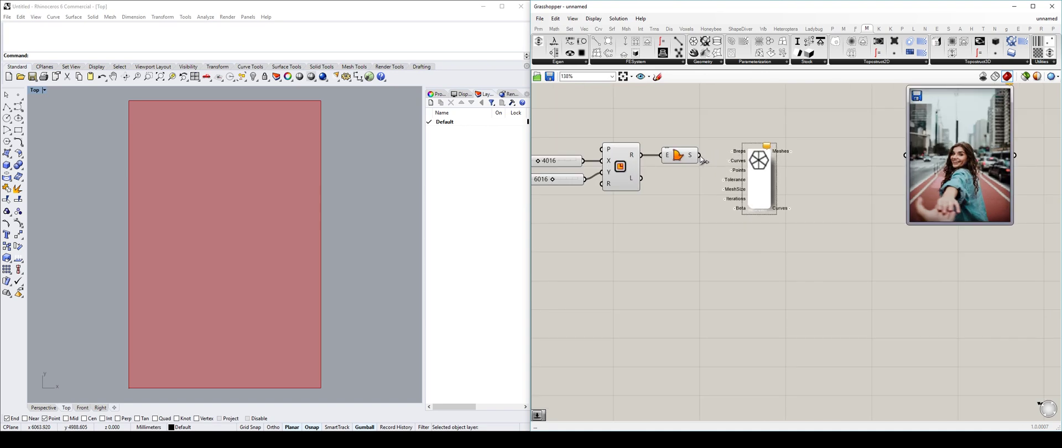
drag(718, 150, 767, 176)
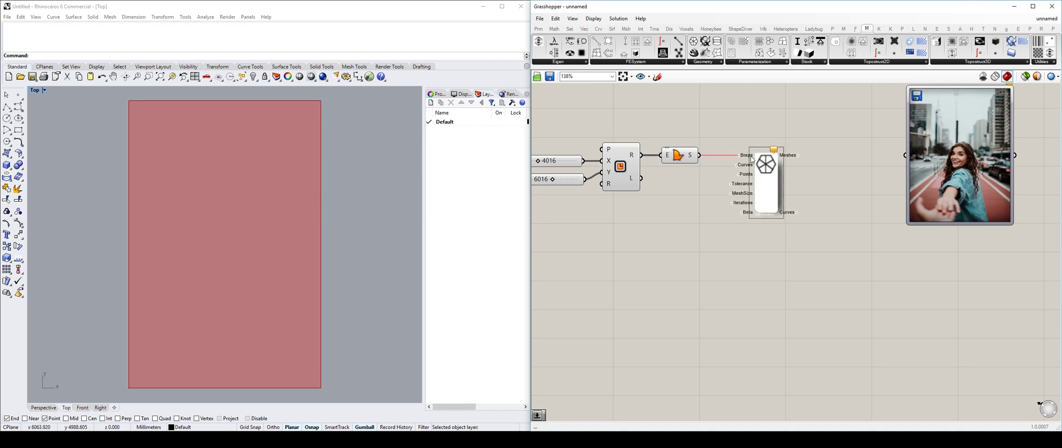
Step: Check the Discretization component's runtime warning and add a number slider ranging from 10 to 50 below the Boundary Surfaces component
right_click(764, 188)
mouse_move(819, 231)
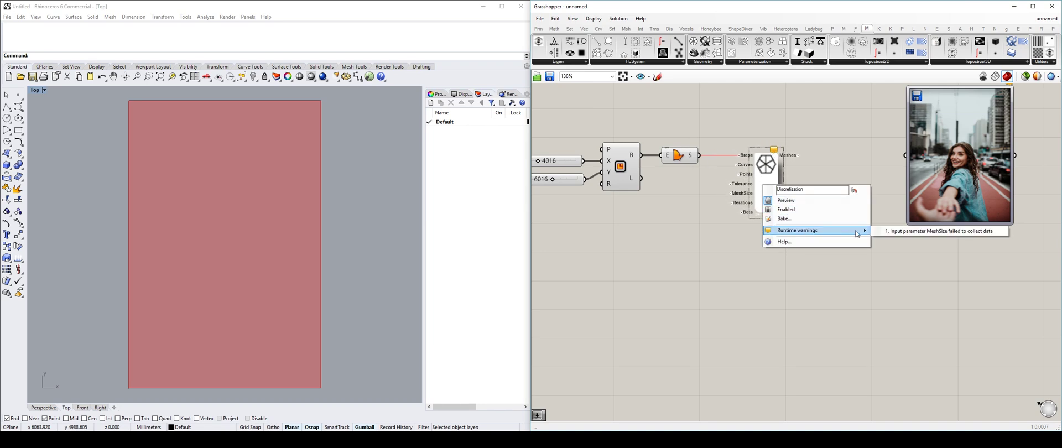
click(943, 233)
double_click(680, 235)
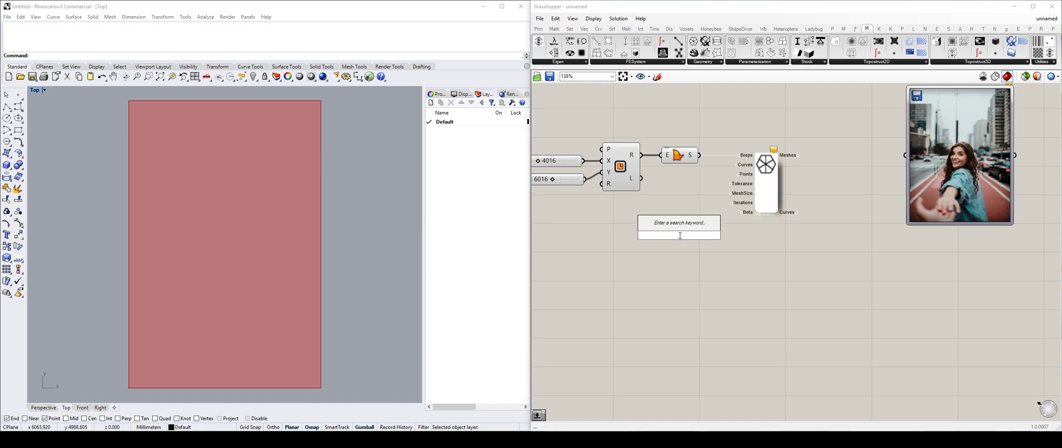
text(10<50)
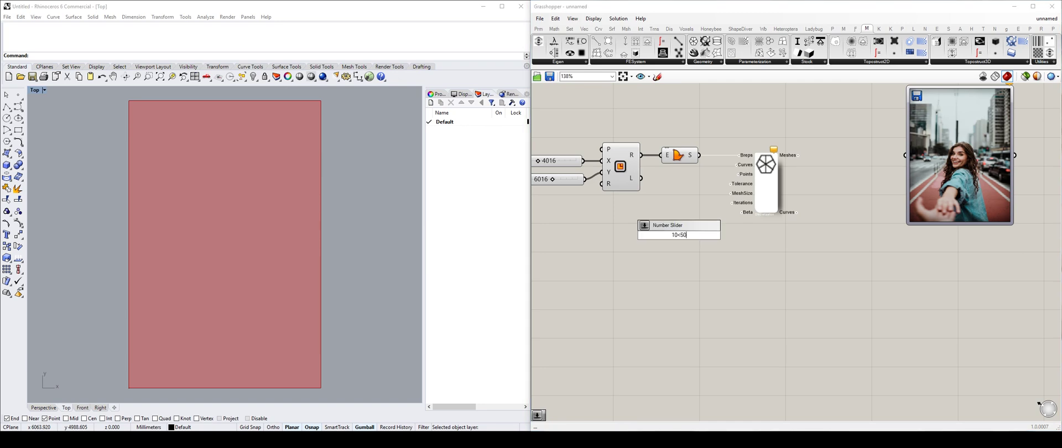
key(Return)
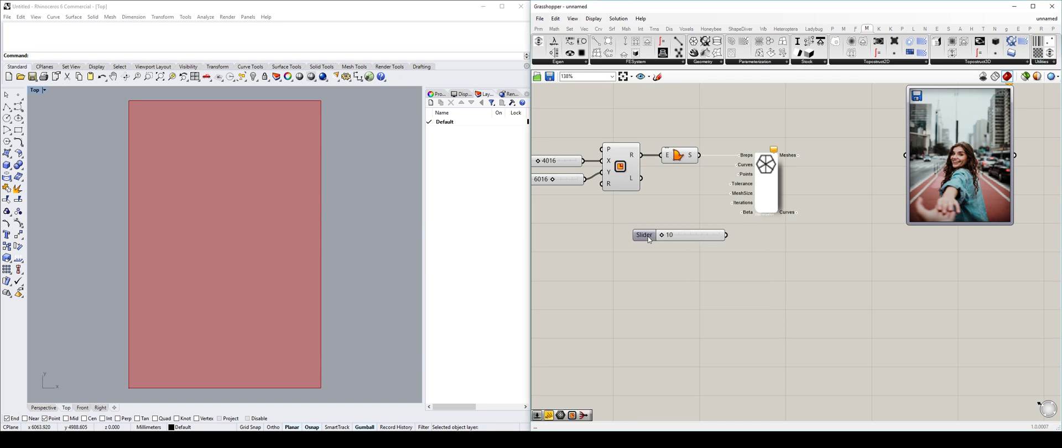
Step: Set the new slider to 50, place it near the Discretization component, and connect it to the MeshSize input
drag(662, 236, 621, 207)
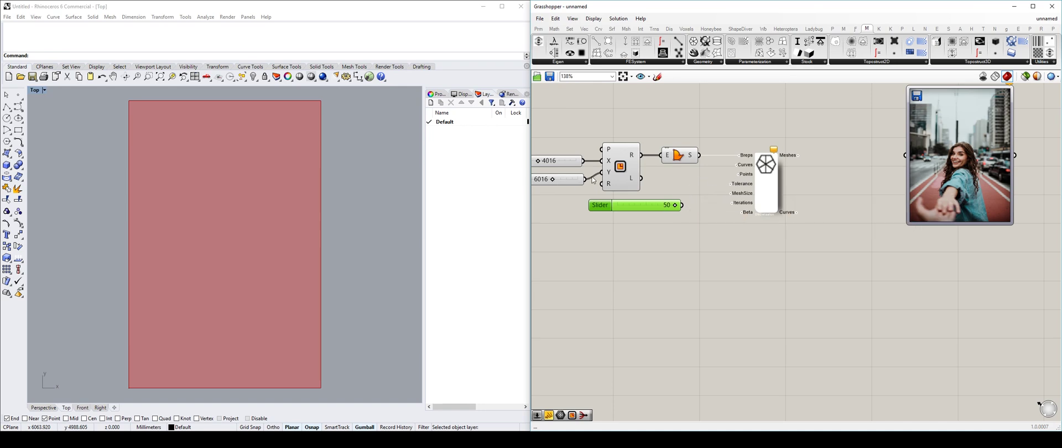
drag(938, 168, 940, 197)
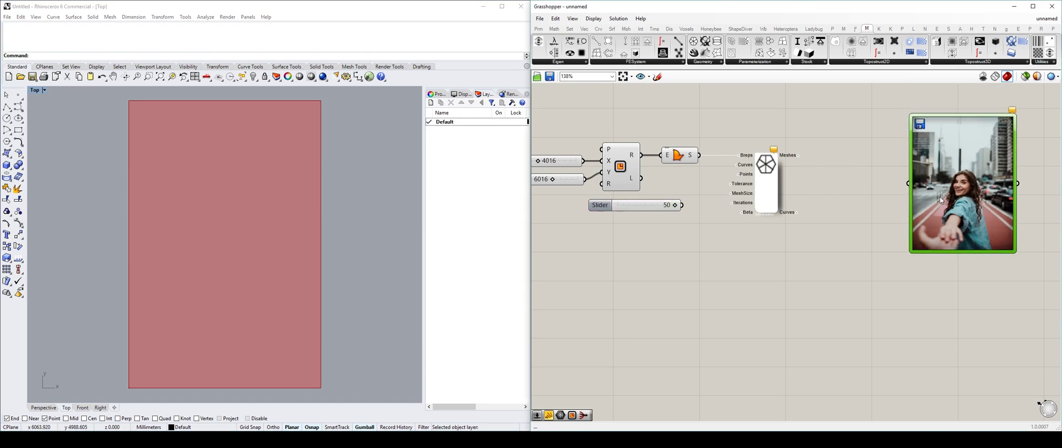
drag(675, 205, 731, 193)
right_drag(851, 162, 843, 162)
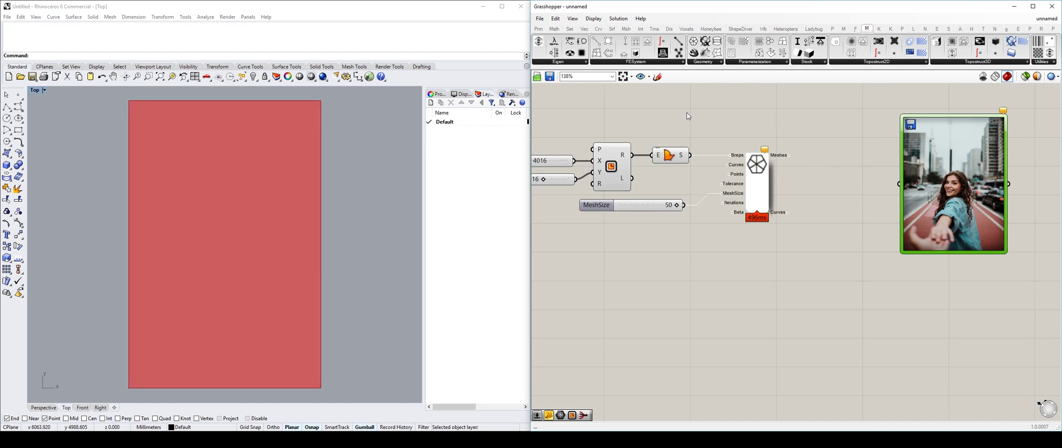
Step: Turn off the preview of the Rectangle and Boundary Surfaces components
scroll(687, 111, down, 2)
drag(692, 112, 573, 205)
middle_click(668, 117)
click(698, 89)
right_drag(777, 114, 782, 133)
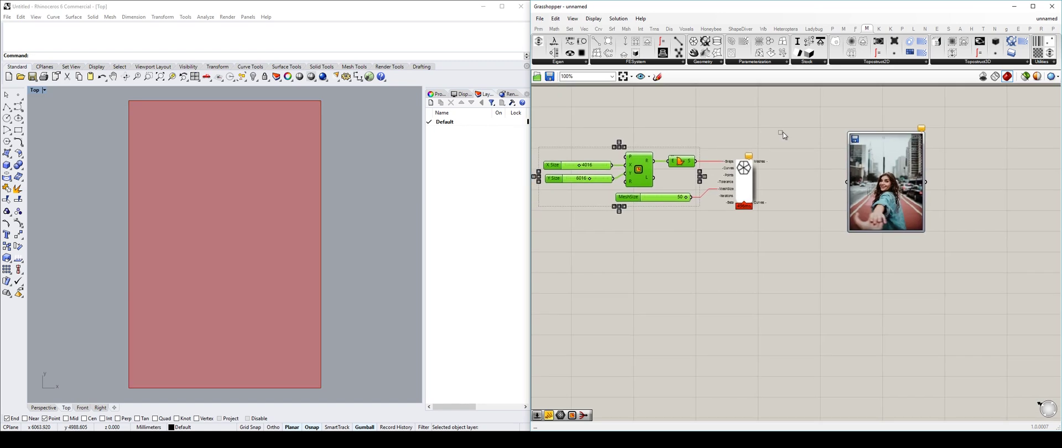
click(777, 134)
click(327, 172)
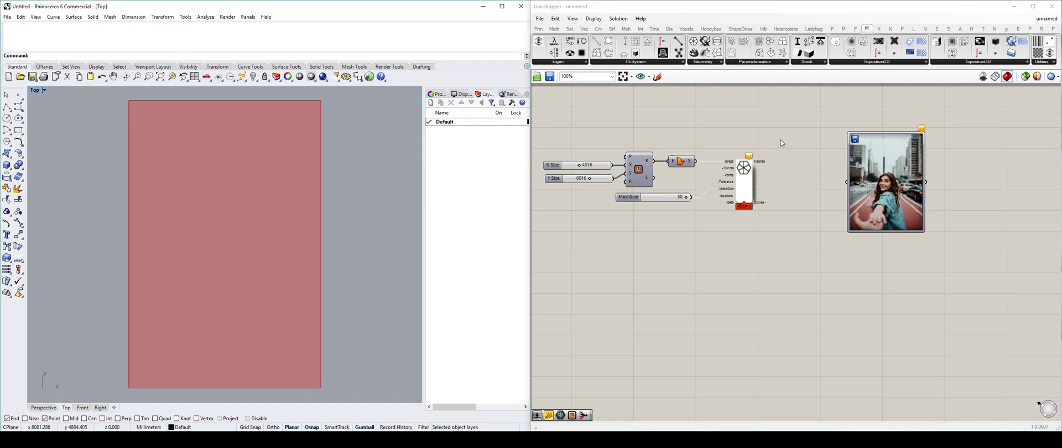
Step: Move the Image Sampler slightly farther away and turn on the preview of mesh edges
drag(885, 160, 908, 162)
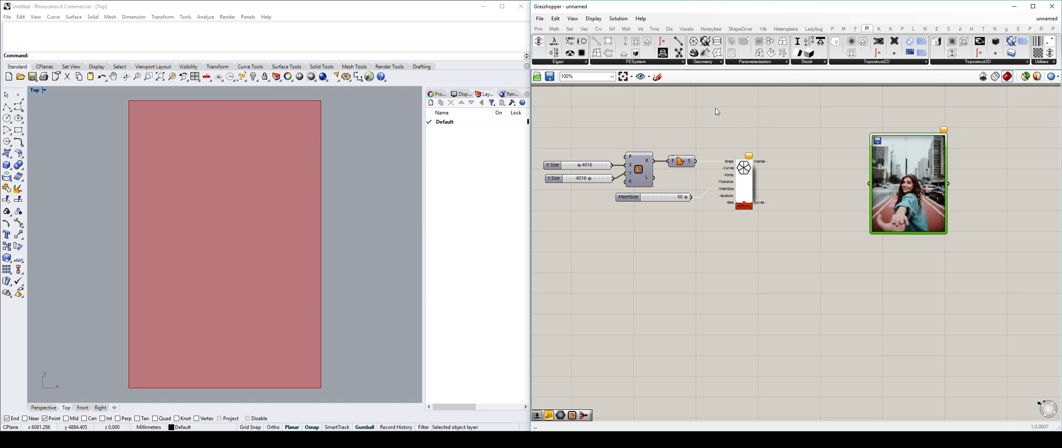
click(596, 19)
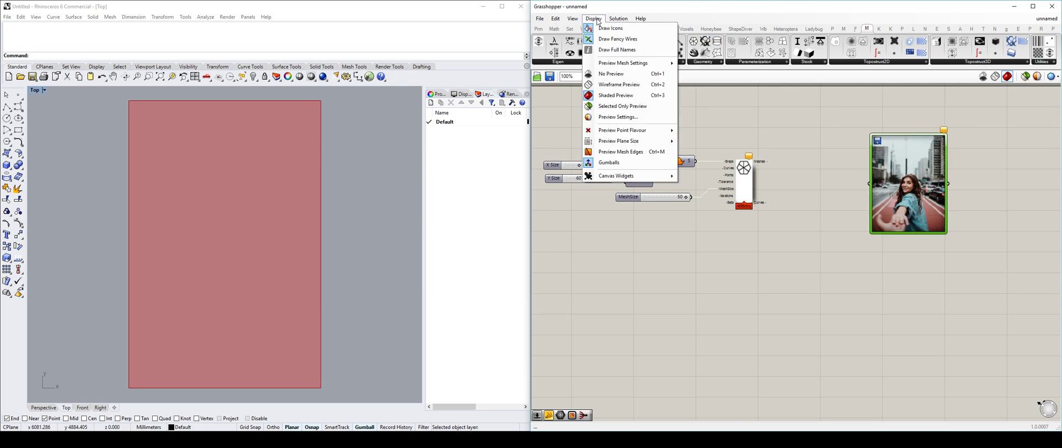
click(598, 21)
click(596, 20)
click(643, 156)
scroll(729, 138, up, 2)
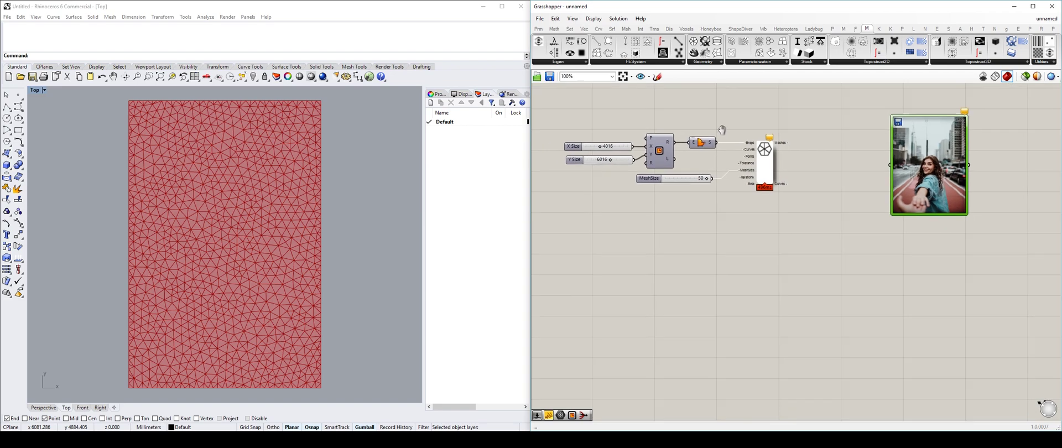
right_drag(739, 133, 748, 117)
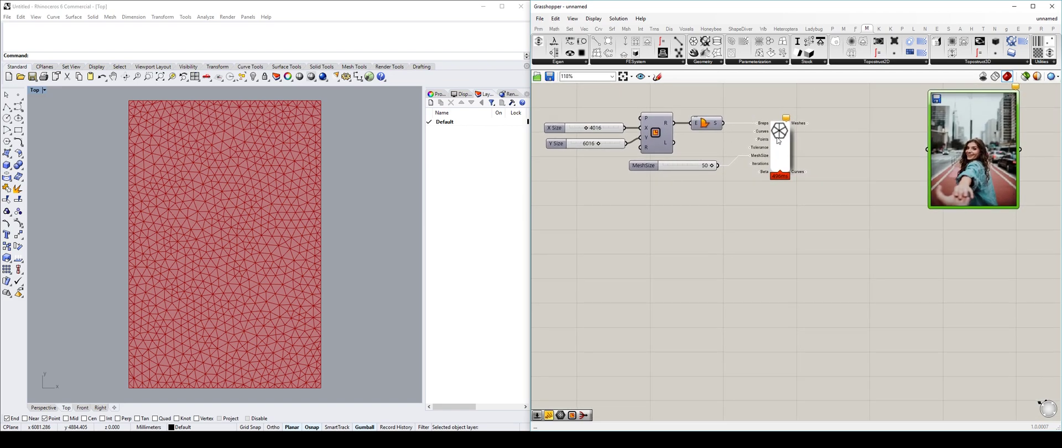
Step: Add a Mesh parameter between the Discretization component and the Image Sampler
right_drag(794, 138, 743, 135)
right_drag(837, 146, 822, 153)
click(797, 147)
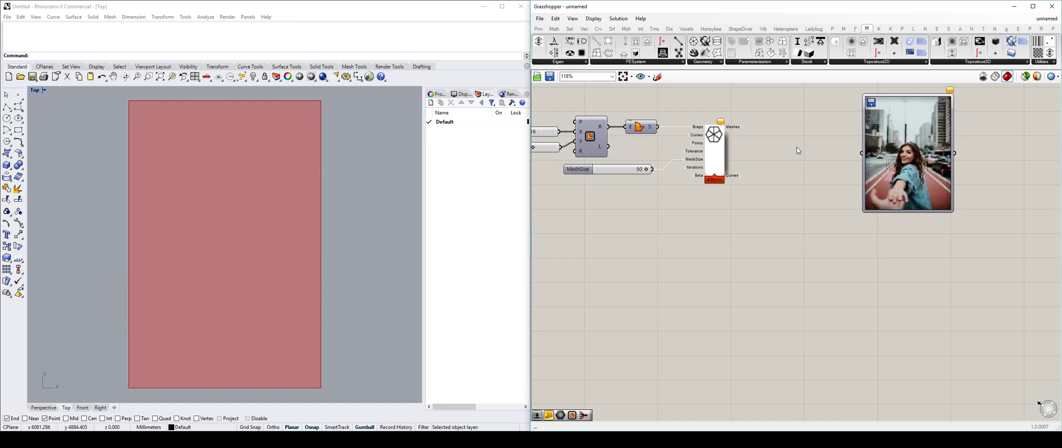
right_drag(775, 147, 713, 172)
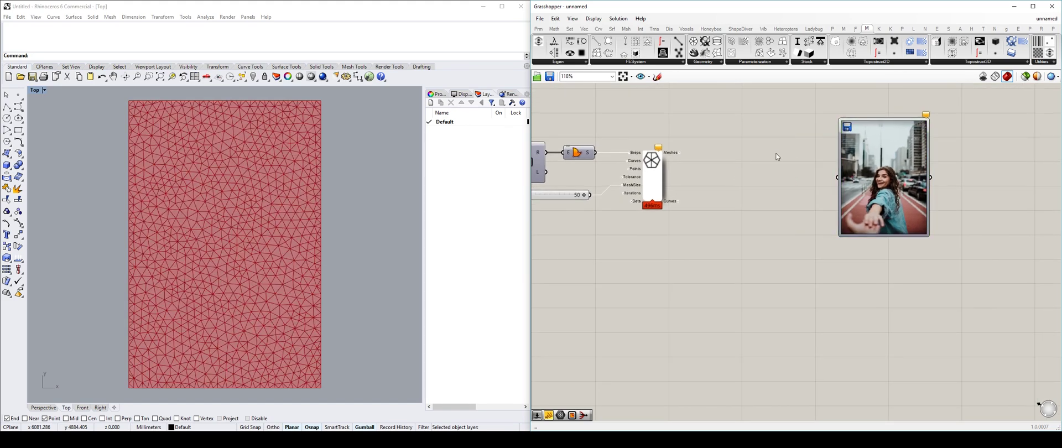
double_click(775, 152)
text(mesh)
key(Return)
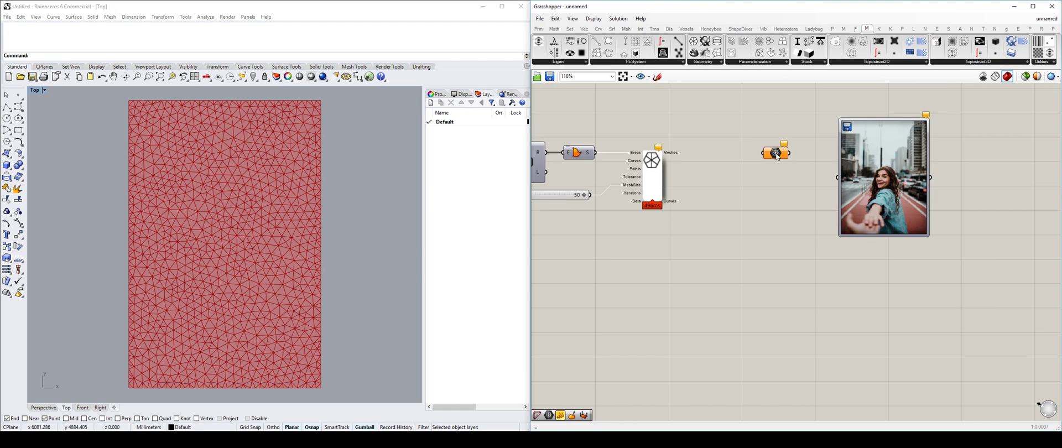
Step: Feed the Discretization component's Meshes output into the Mesh parameter, place it beside the component, and turn off its preview
drag(679, 153, 706, 153)
right_drag(762, 150, 728, 138)
click(742, 144)
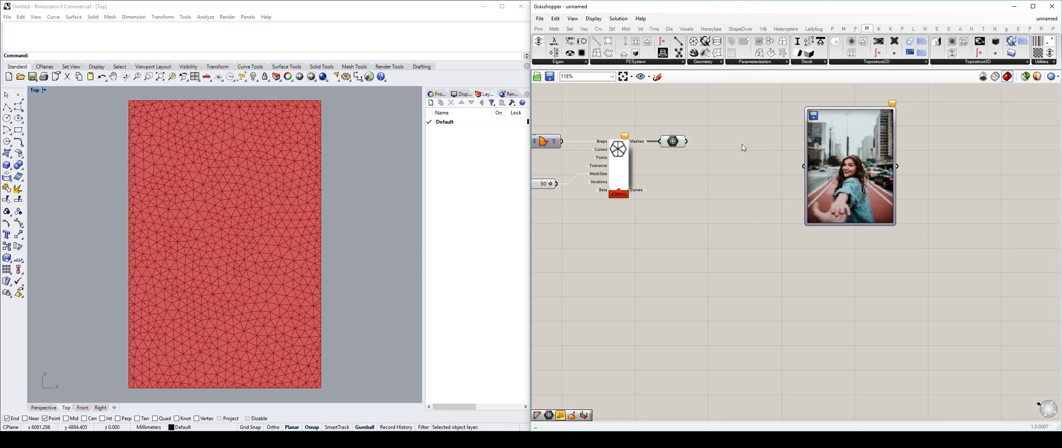
click(671, 141)
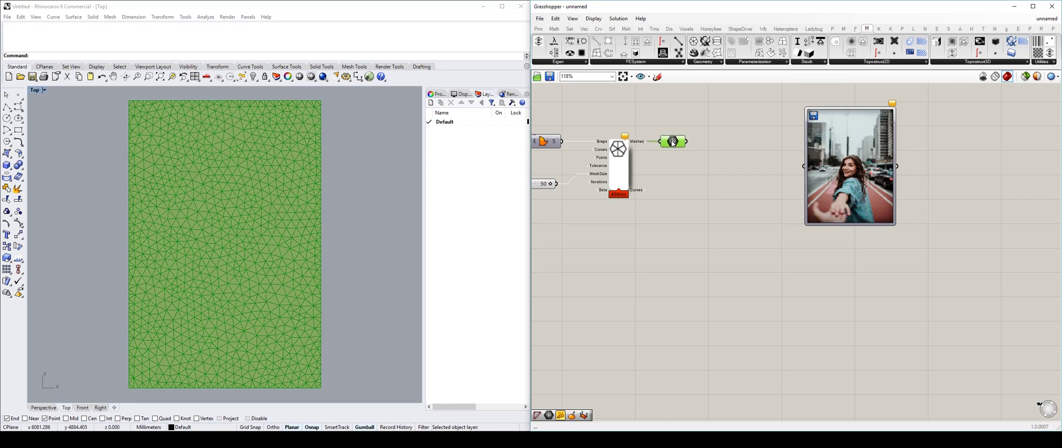
click(680, 182)
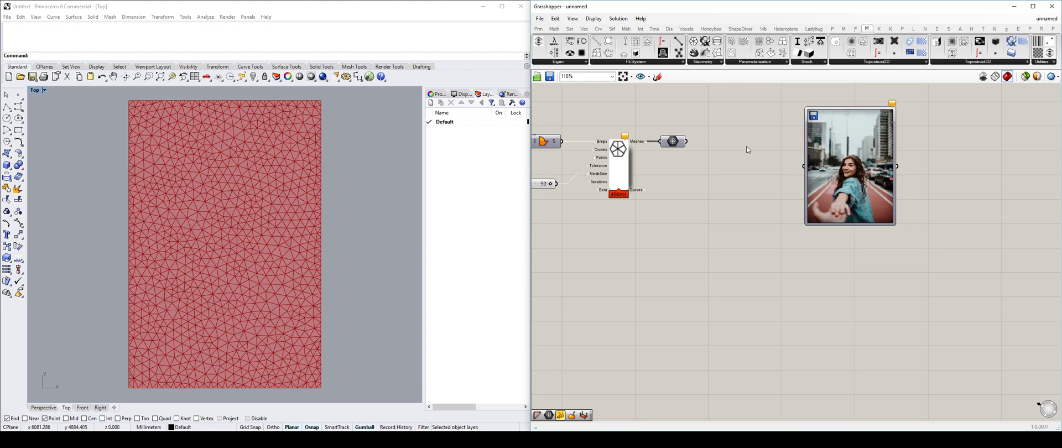
scroll(770, 151, down, 3)
right_drag(758, 198, 780, 183)
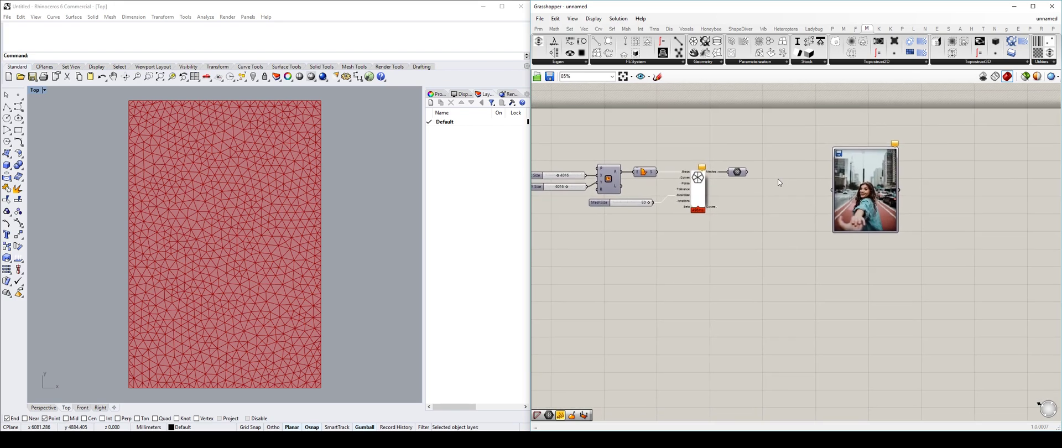
Step: Move the Image Sampler farther from the Mesh parameter to make room for more components
drag(863, 180, 921, 175)
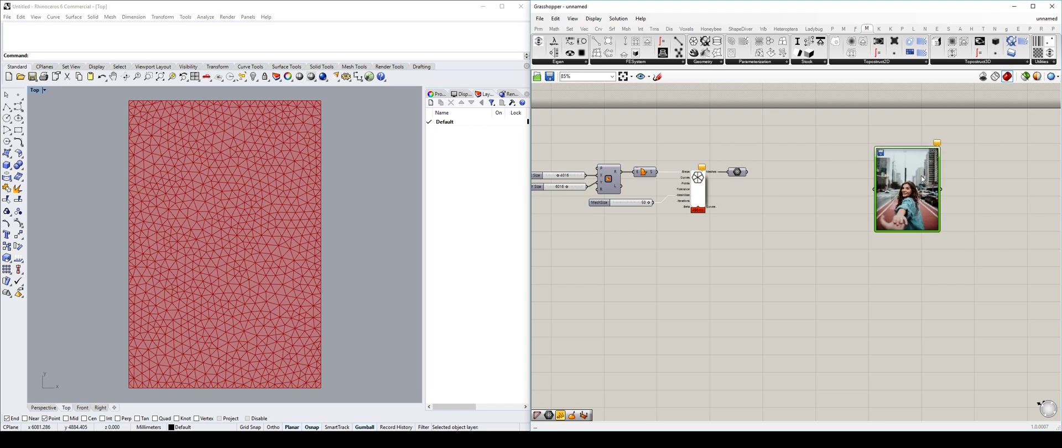
scroll(755, 182, up, 1)
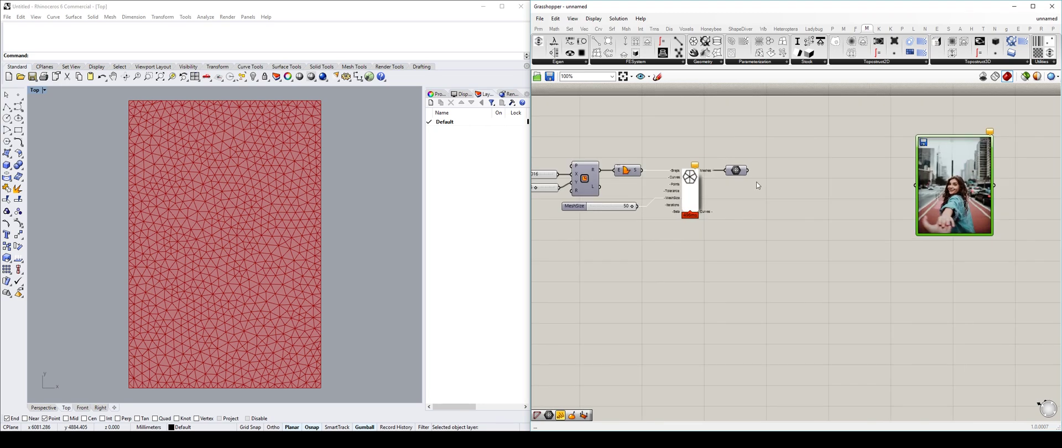
right_drag(755, 182, 693, 194)
click(387, 216)
right_drag(751, 177, 702, 178)
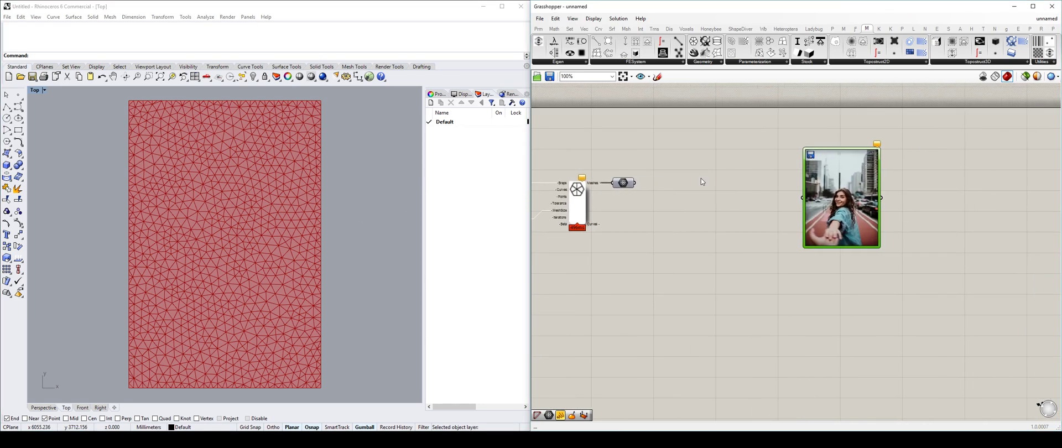
Step: Add a Mesh Explode component beside the Mesh parameter and connect the mesh to its M input
double_click(702, 178)
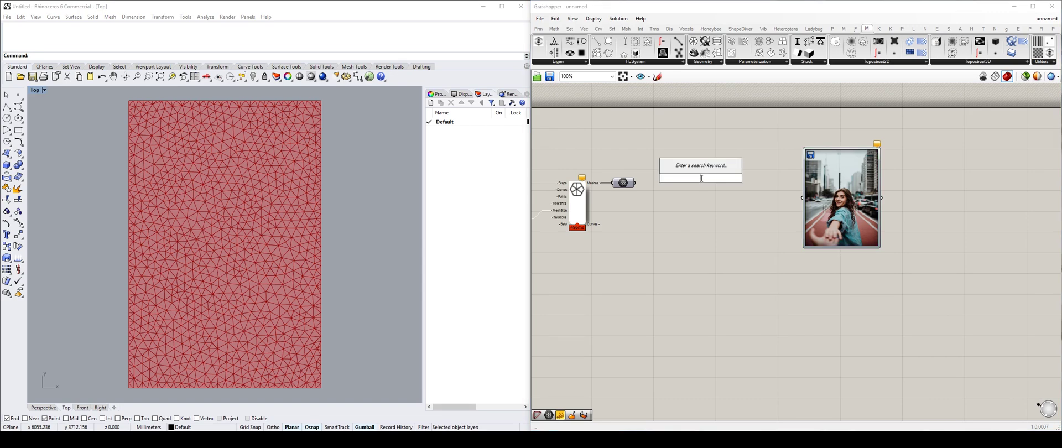
text(mesh e)
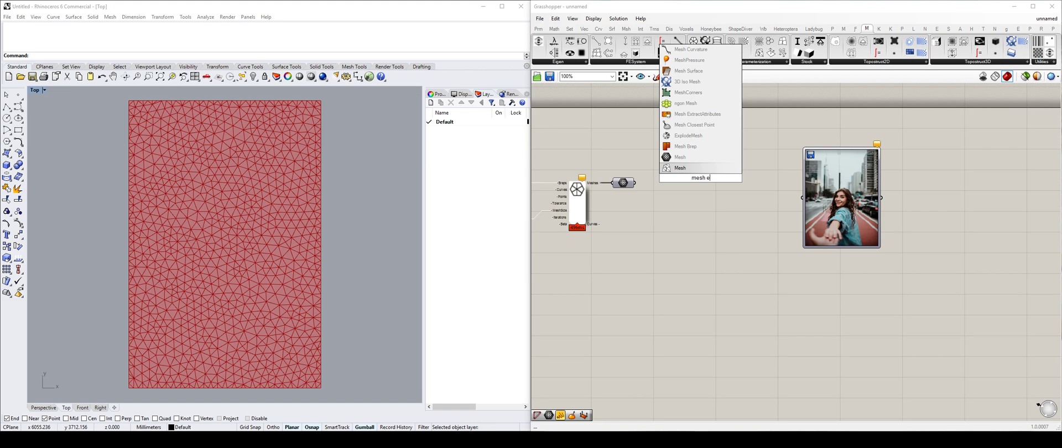
text(xplode)
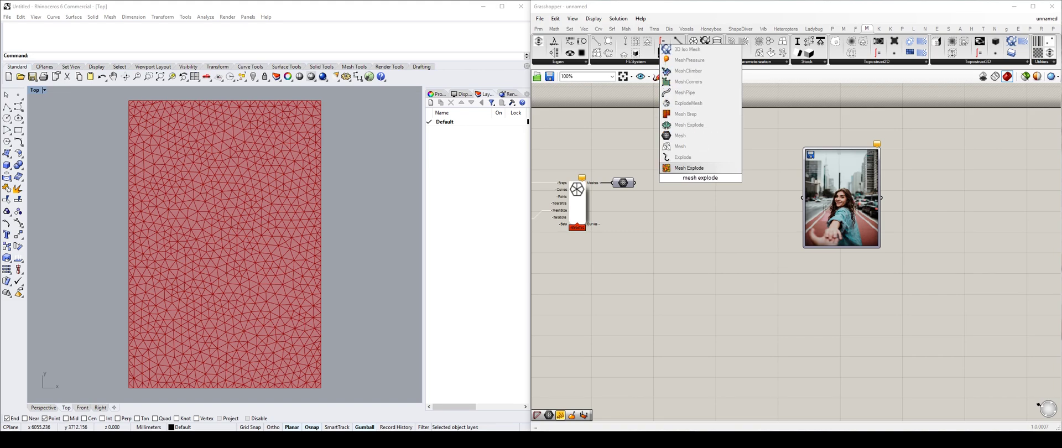
key(Return)
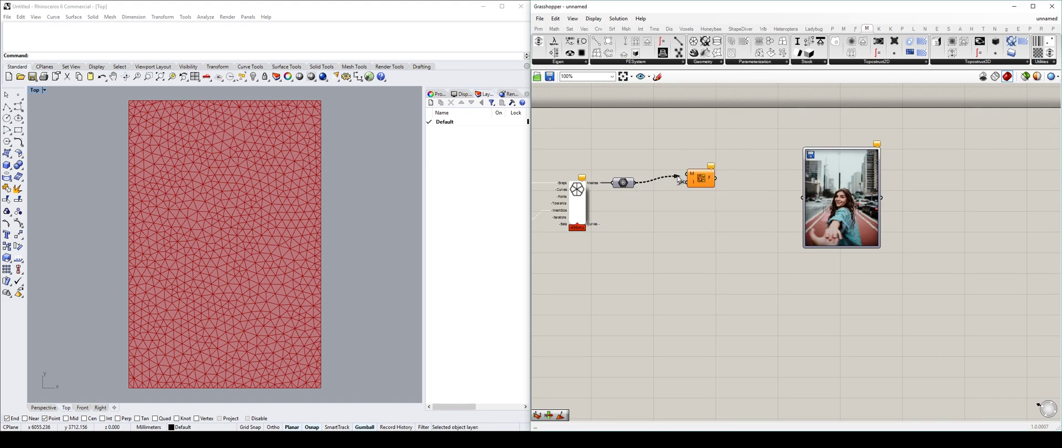
drag(679, 180, 667, 187)
click(623, 183)
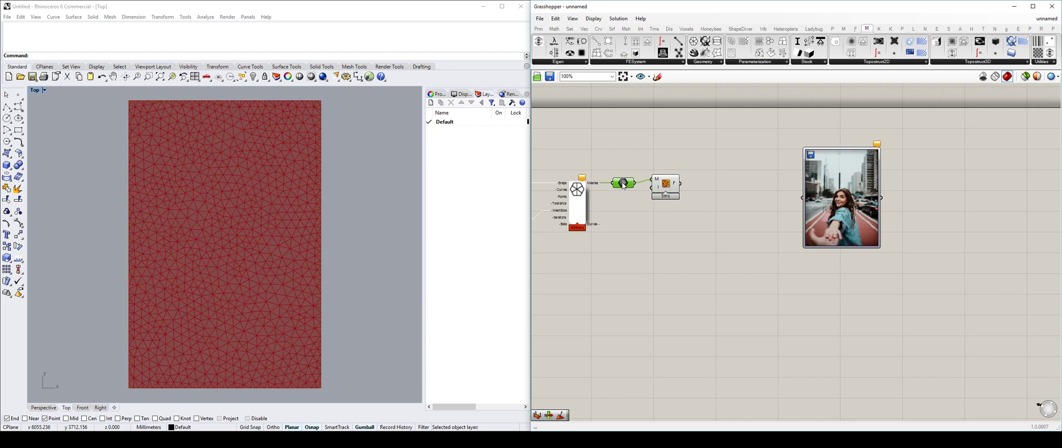
click(713, 189)
Step: Shift the Image Sampler slightly farther away from the Mesh Explode component
right_drag(750, 194, 687, 174)
drag(761, 174, 790, 169)
drag(609, 167, 608, 170)
click(640, 168)
Step: Turn off the preview of the Discretization component
scroll(640, 168, up, 1)
right_drag(646, 163, 565, 160)
click(622, 161)
key(ctrl+q)
click(670, 154)
key(ctrl+q)
click(666, 158)
key(ctrl+q)
click(703, 160)
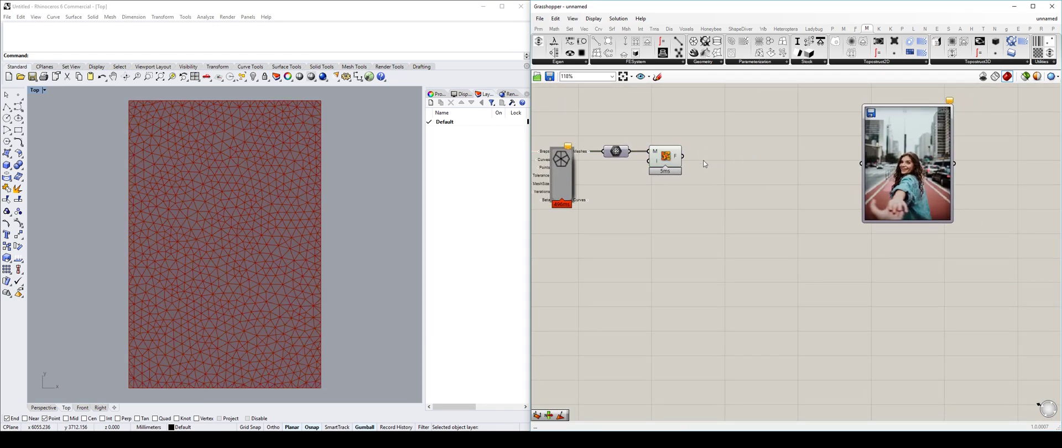
Step: Toggle the Mesh Explode preview off and back on to check the exploded mesh
click(664, 158)
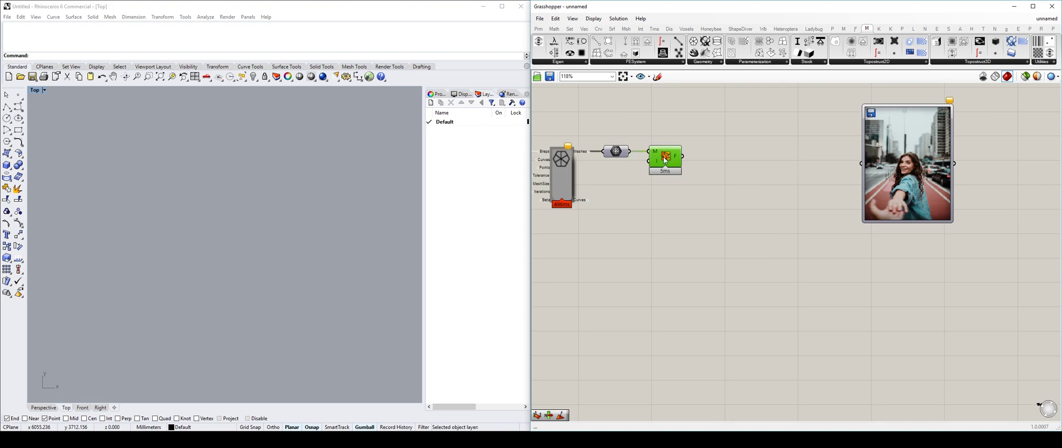
middle_click(662, 158)
key(ctrl+q)
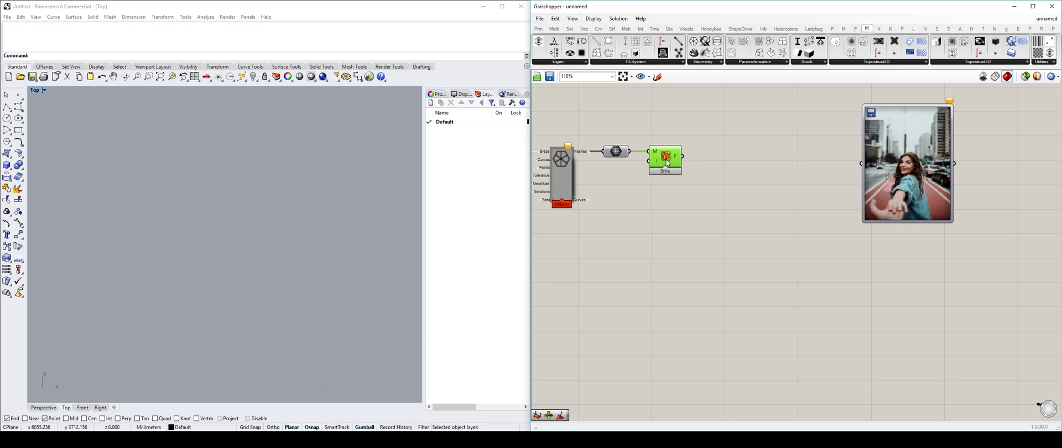
key(ctrl+q)
click(731, 156)
click(670, 157)
key(ctrl+q)
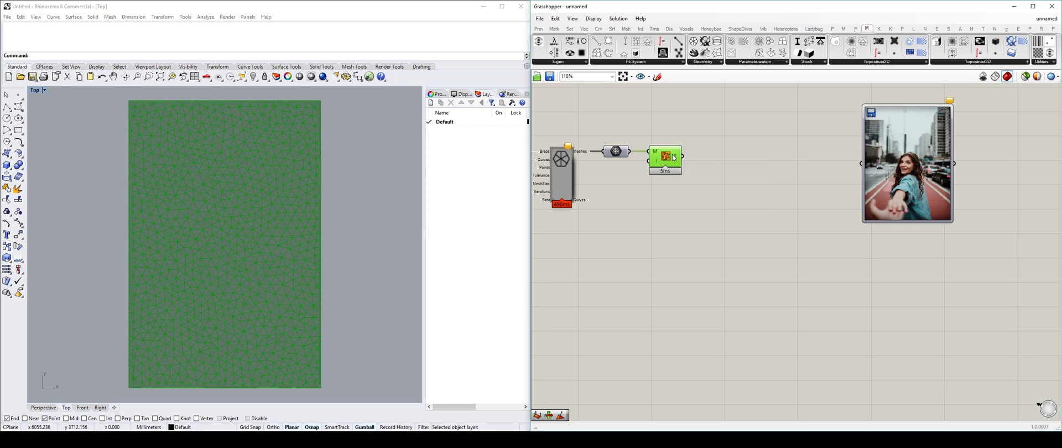
click(752, 150)
Step: Examine the Mesh Explode component and the list of faces at its F output
right_drag(753, 149, 702, 149)
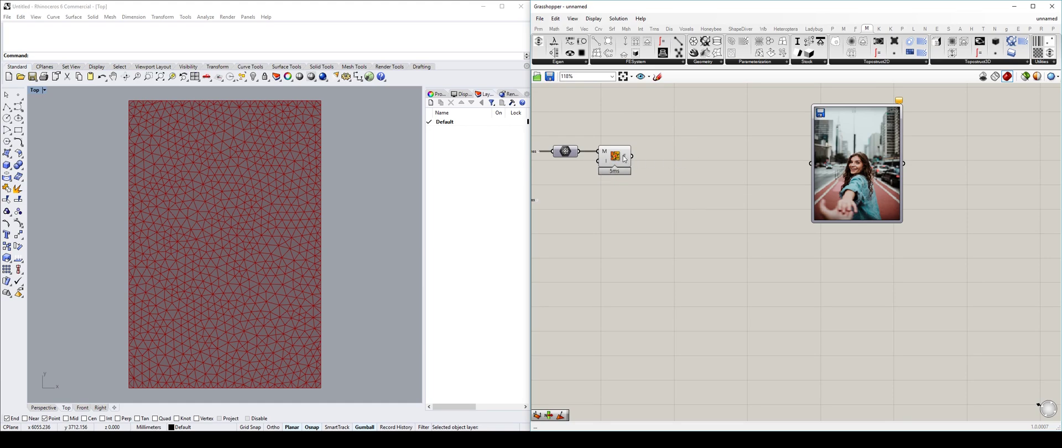
mouse_move(625, 159)
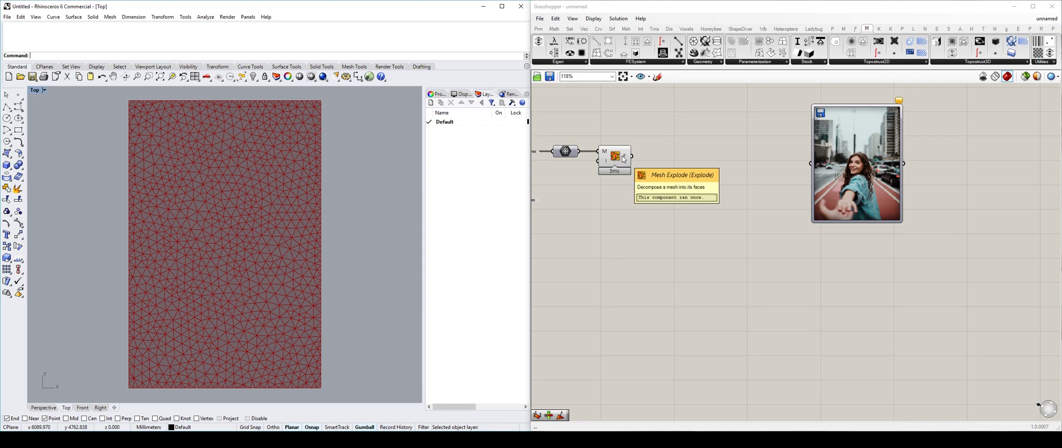
mouse_move(649, 157)
right_down()
mouse_move(681, 158)
mouse_move(666, 155)
right_up()
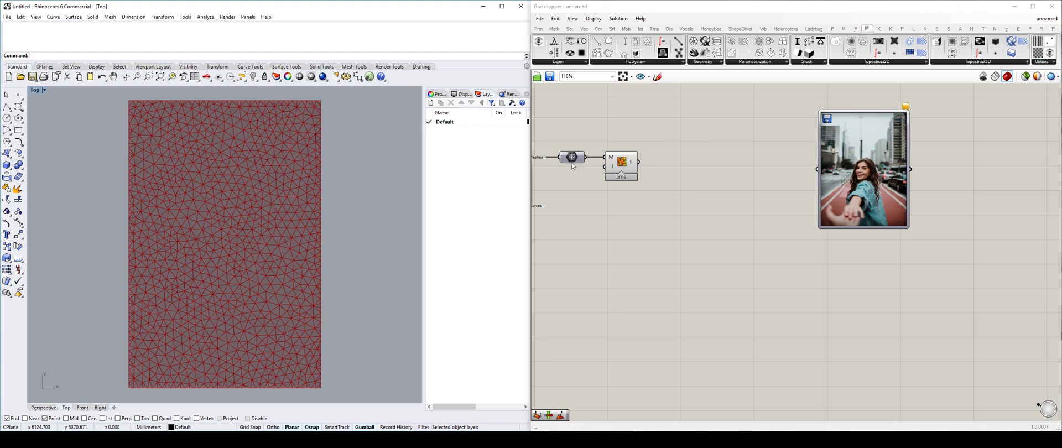
click(624, 166)
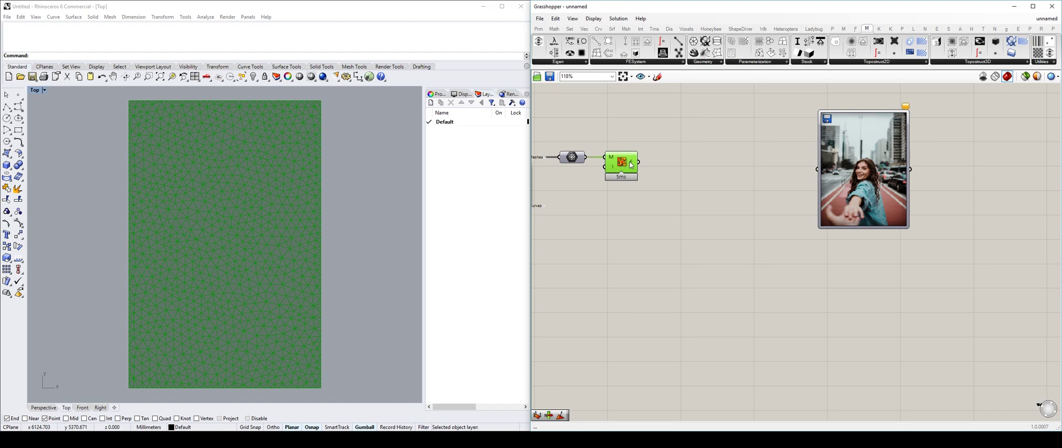
mouse_move(632, 164)
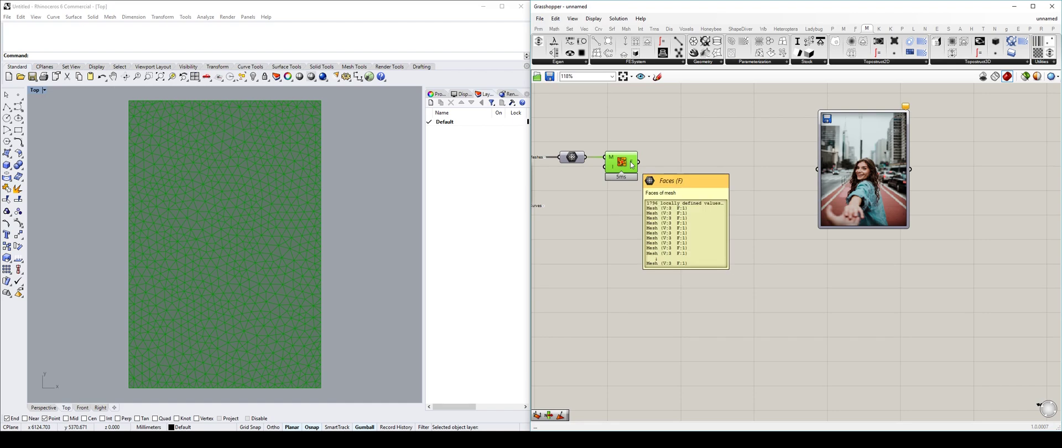
click(697, 167)
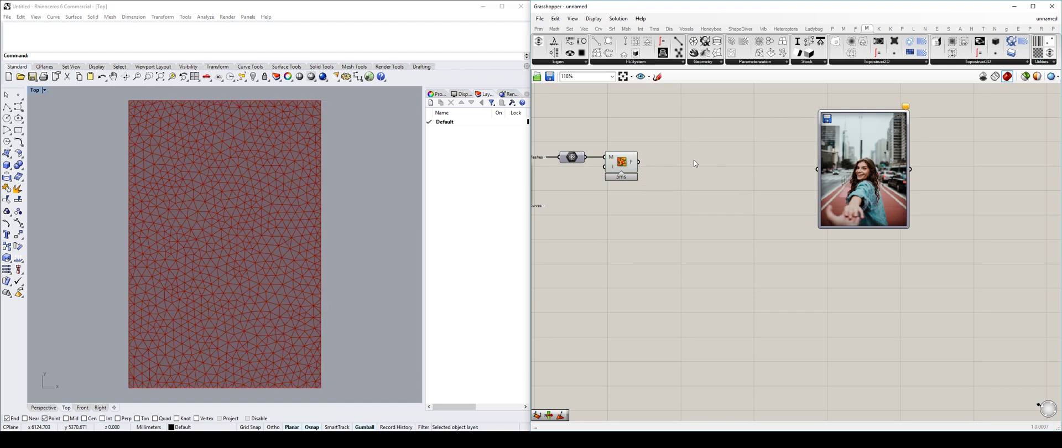
right_drag(710, 160, 704, 174)
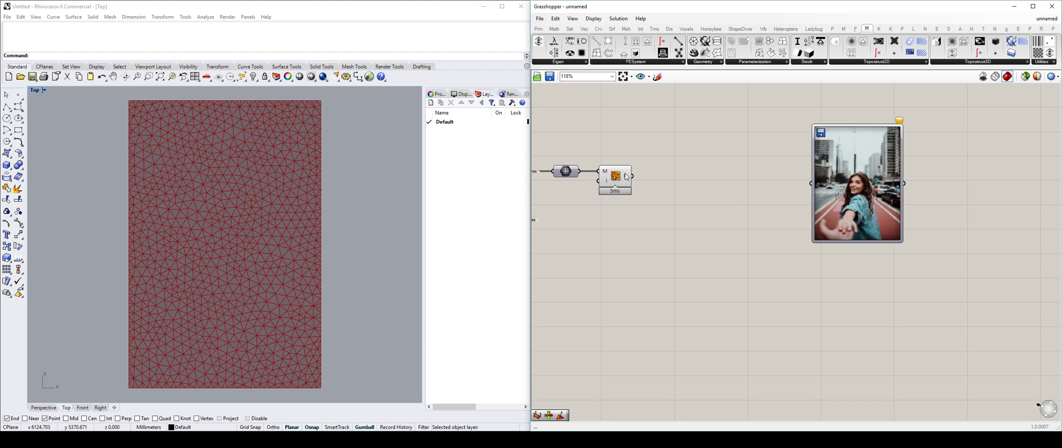
mouse_move(626, 176)
Step: Reposition the Image Sampler so there is free space after the Mesh Explode component
drag(862, 150, 829, 150)
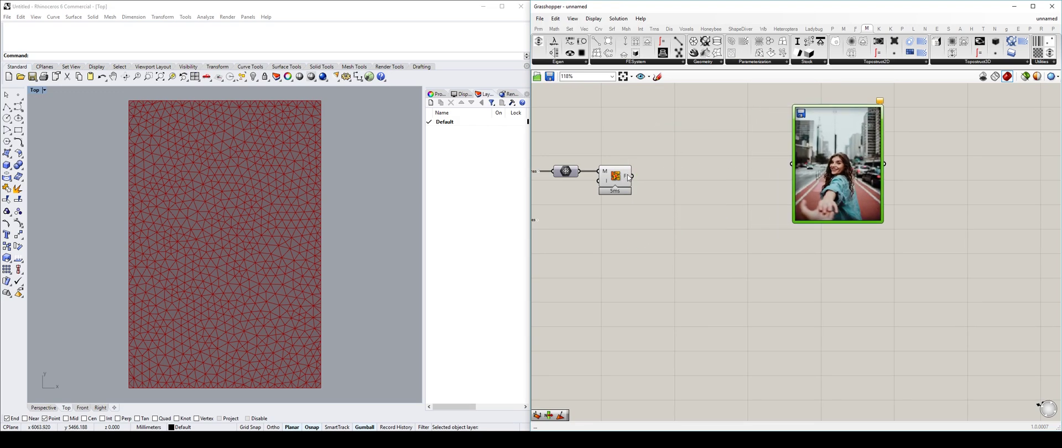
mouse_move(629, 178)
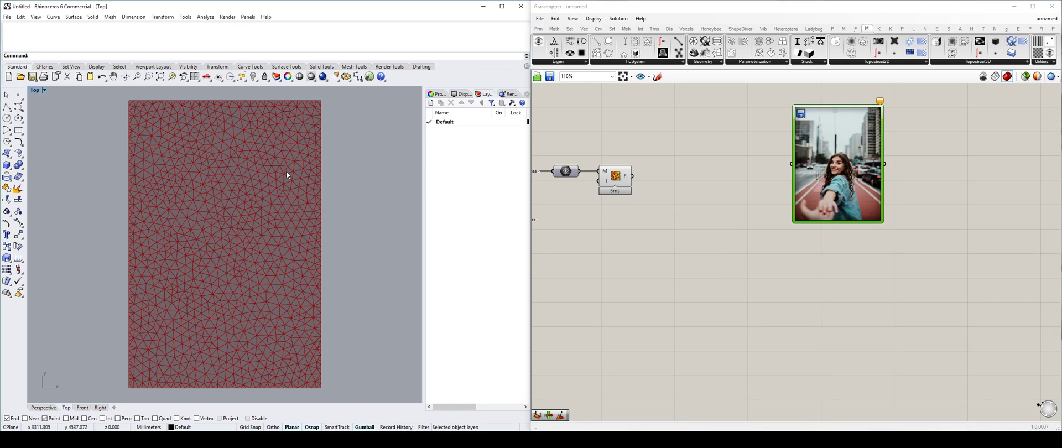
right_drag(659, 172, 621, 170)
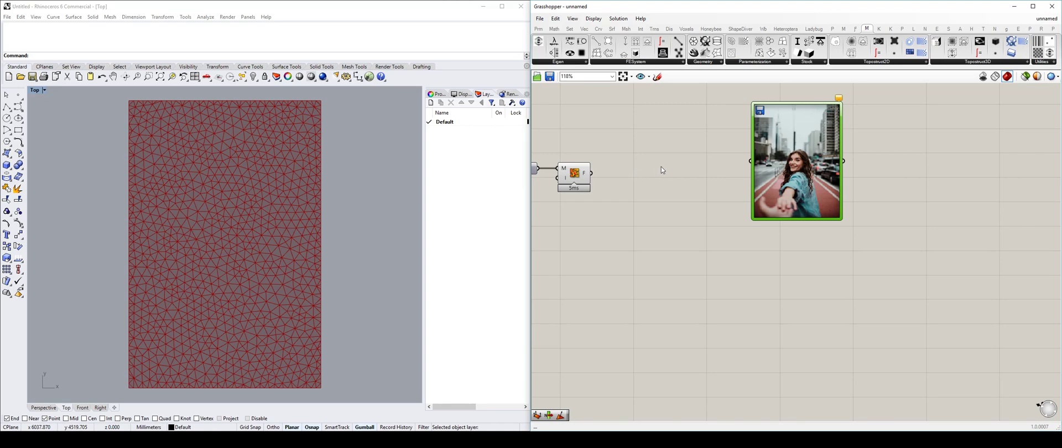
drag(765, 164, 801, 163)
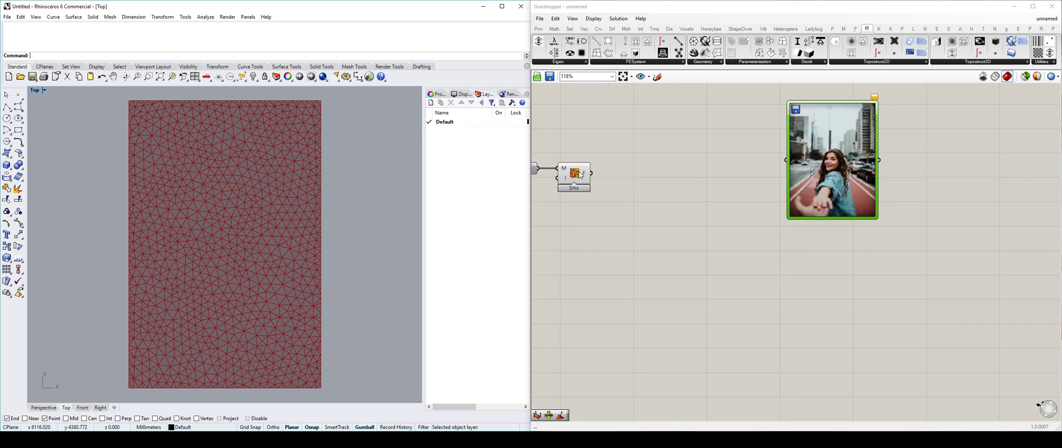
Step: Add a Face Normals component beside Mesh Explode and connect the F output to its M input
click(684, 179)
double_click(684, 178)
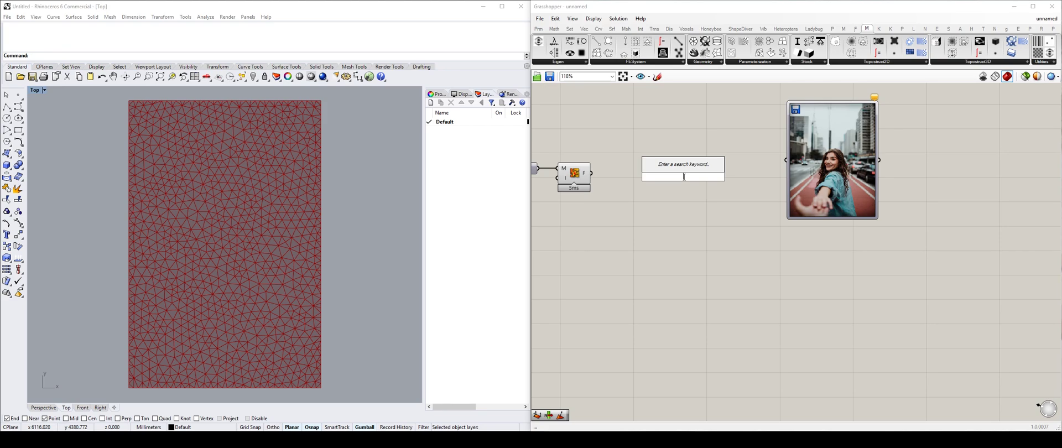
text(center)
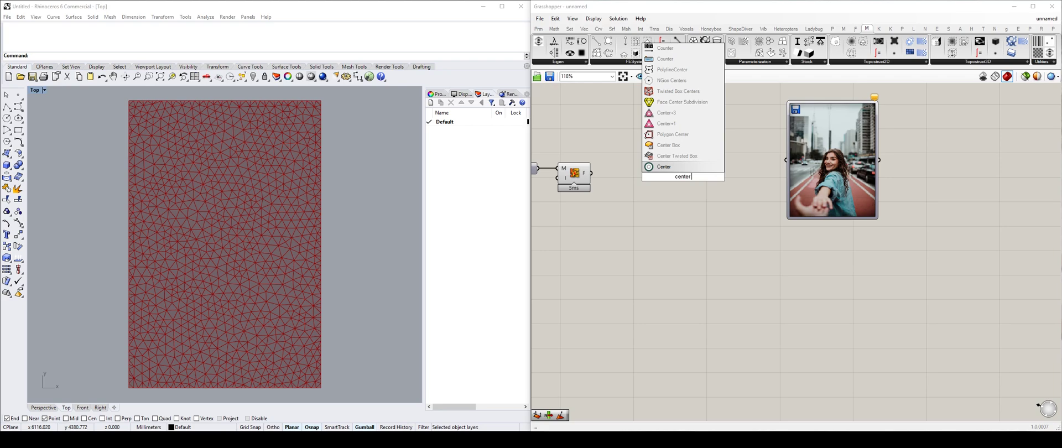
text( face)
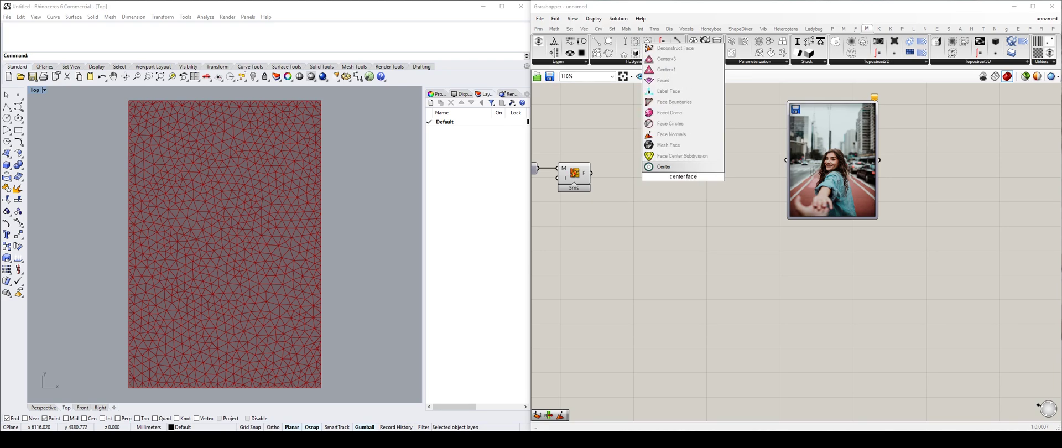
click(696, 134)
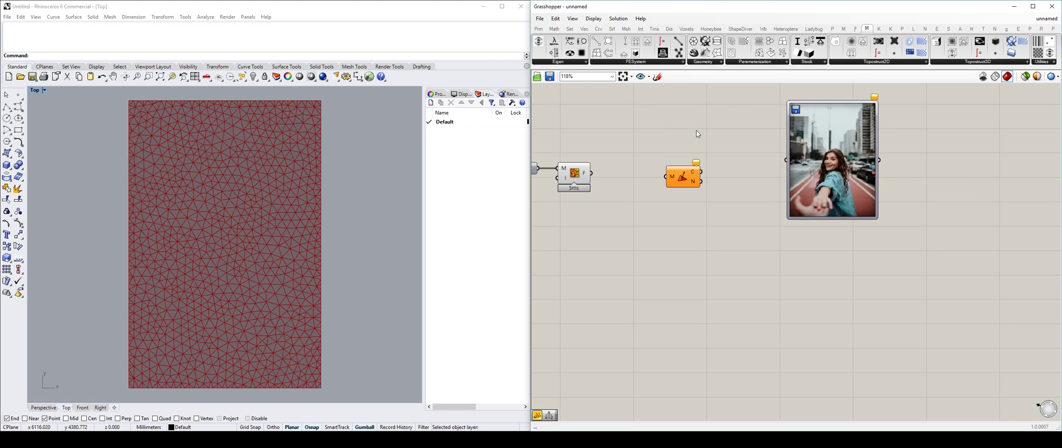
drag(676, 183, 638, 174)
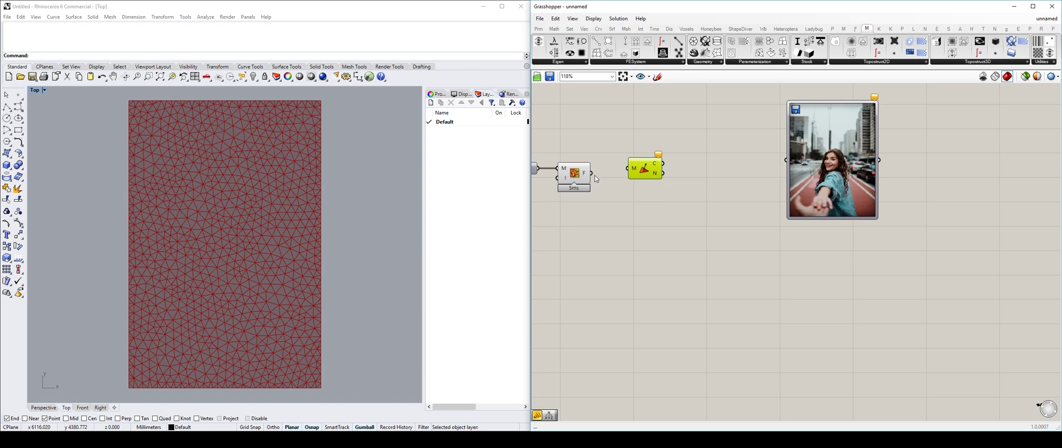
drag(592, 173, 624, 178)
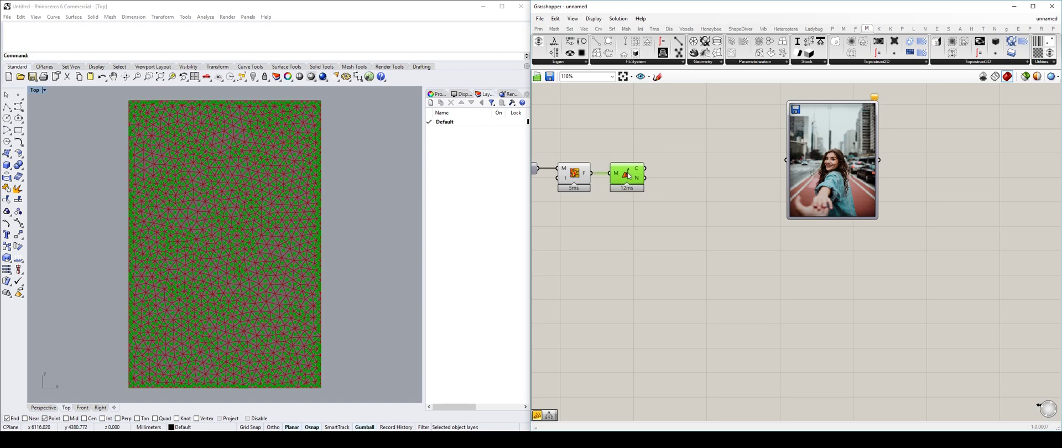
Step: Toggle the Face Normals preview and inspect the face center points on the triangulated mesh up close
key(ctrl+q)
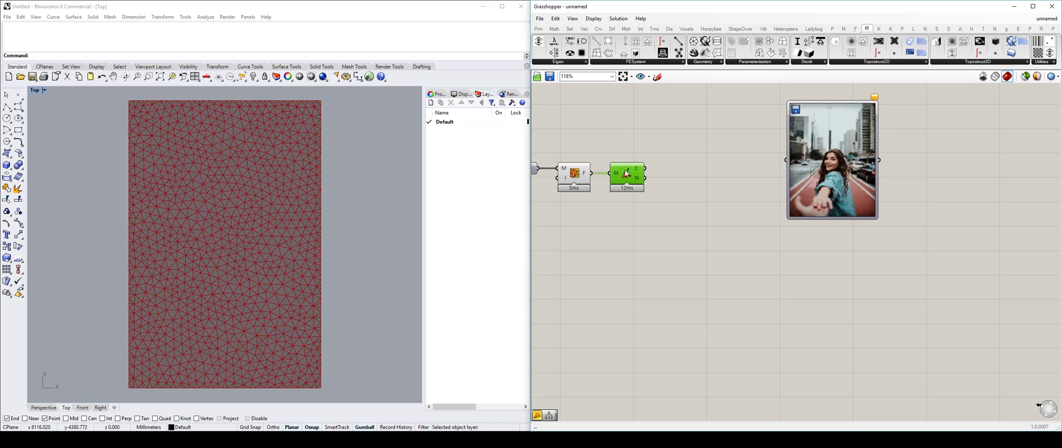
key(ctrl+q)
right_drag(306, 204, 303, 173)
scroll(277, 208, up, 9)
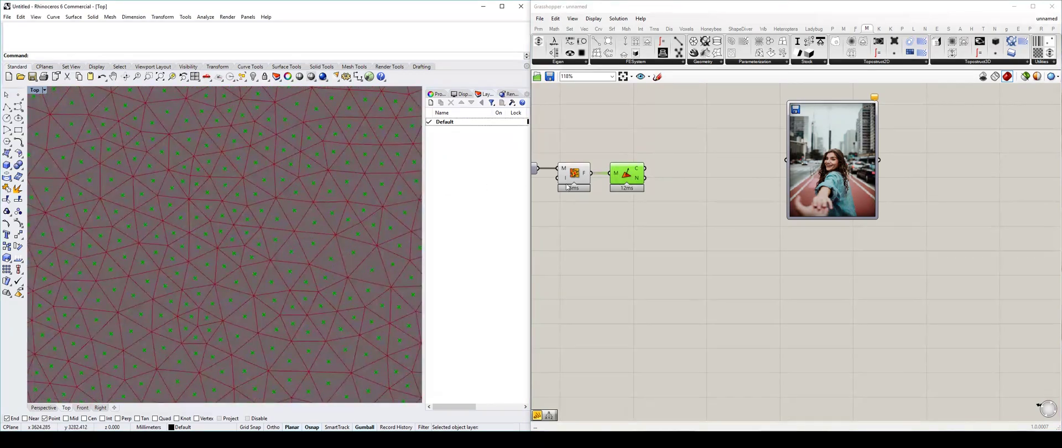
Step: Add a panel beside Face Normals, connect the C output to it, and enlarge it to list the face center coordinates
click(650, 185)
scroll(668, 177, down, 5)
click(758, 173)
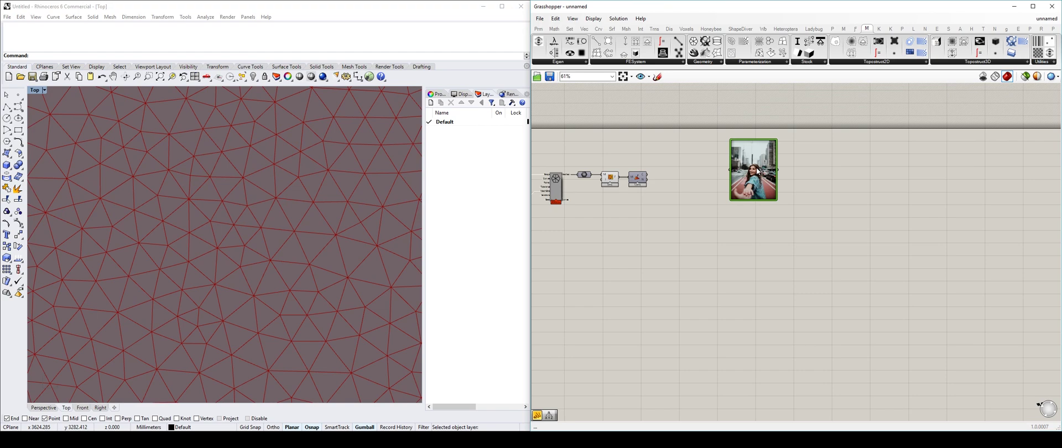
scroll(689, 174, up, 2)
double_click(689, 174)
text(panel)
key(Return)
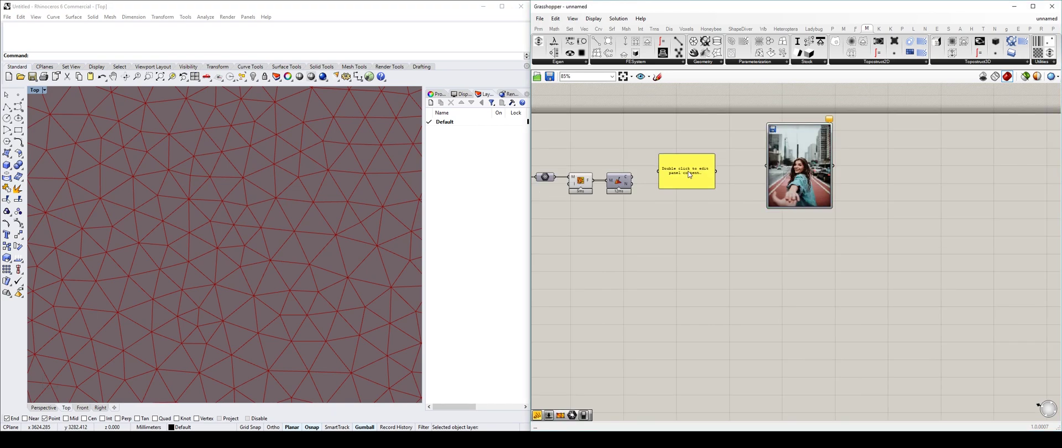
scroll(662, 178, up, 3)
drag(632, 177, 658, 171)
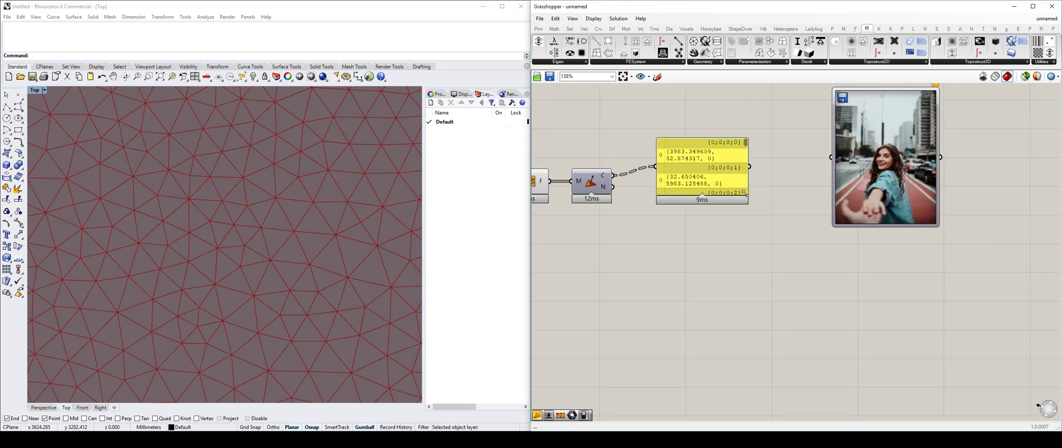
drag(747, 193, 800, 313)
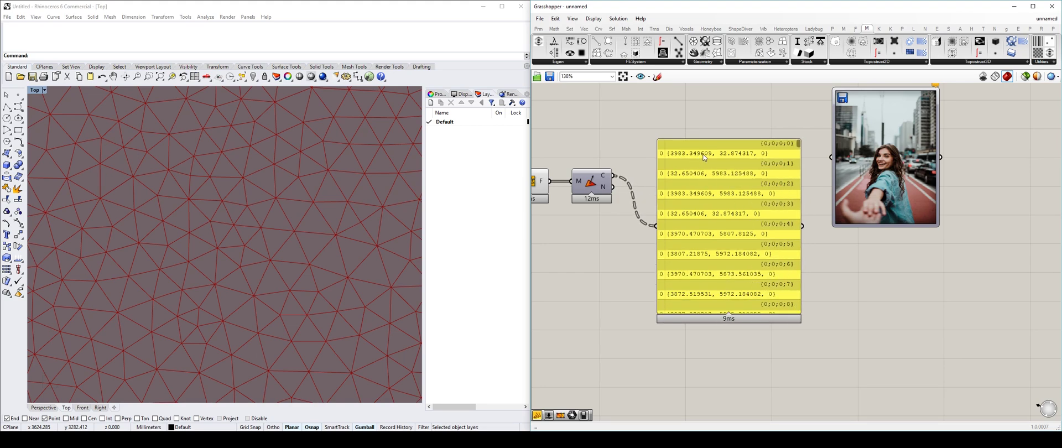
Step: Compare the face center coordinates in the panel with the mesh in the viewport and the X Size and Y Size sliders
right_drag(258, 233, 292, 216)
scroll(292, 215, down, 5)
right_drag(659, 190, 816, 175)
scroll(762, 174, down, 5)
scroll(614, 169, up, 4)
scroll(669, 173, down, 4)
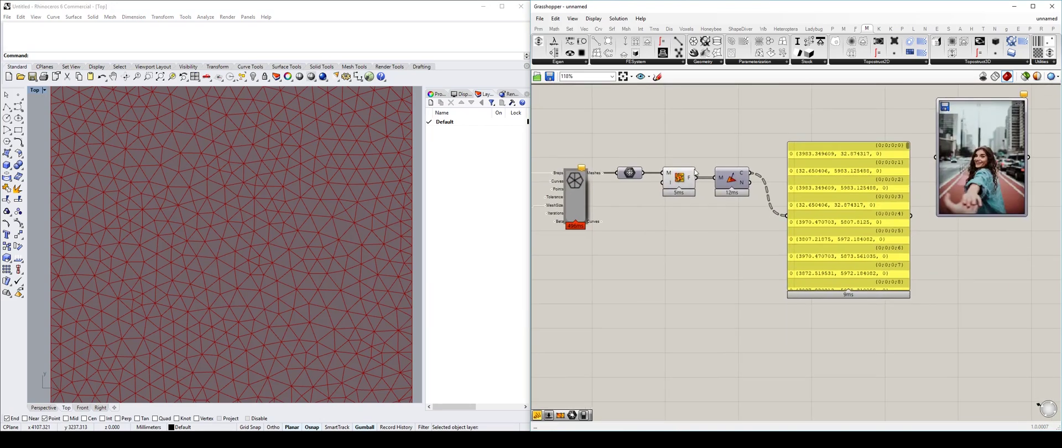
scroll(643, 162, up, 5)
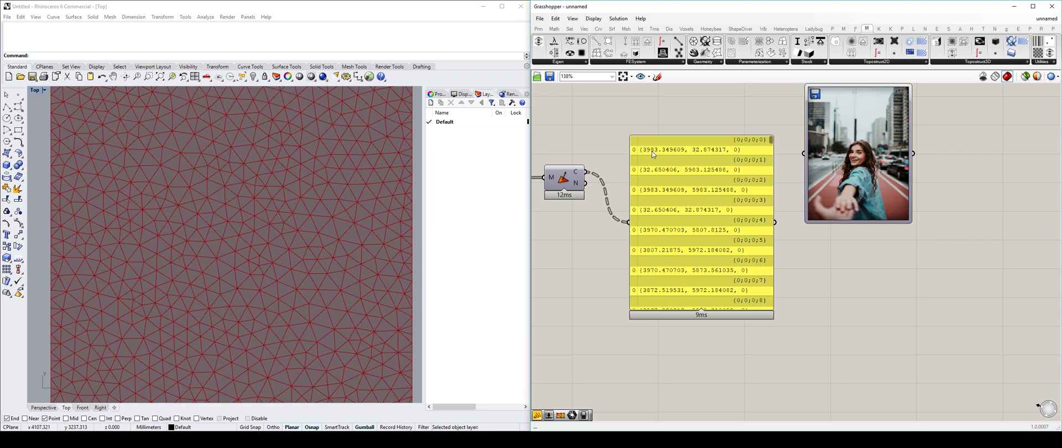
scroll(301, 225, down, 5)
scroll(728, 187, down, 2)
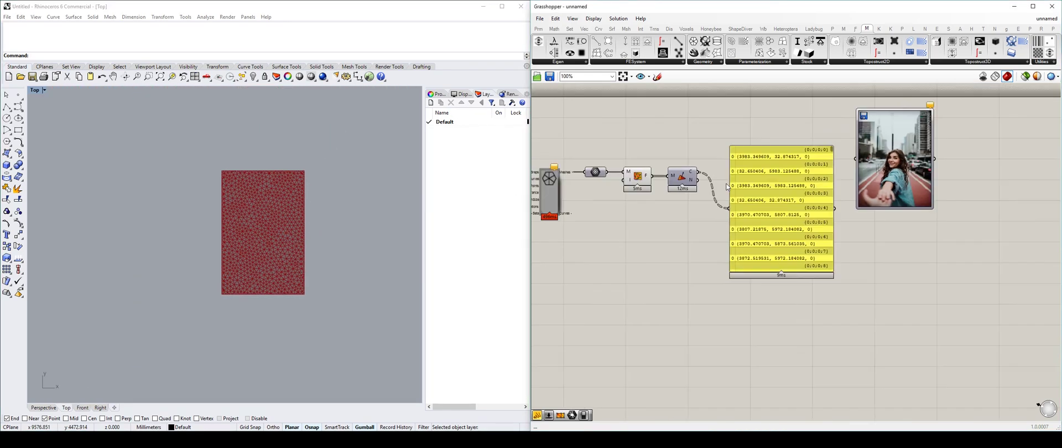
right_drag(537, 175, 734, 166)
scroll(585, 166, up, 3)
right_drag(561, 164, 616, 164)
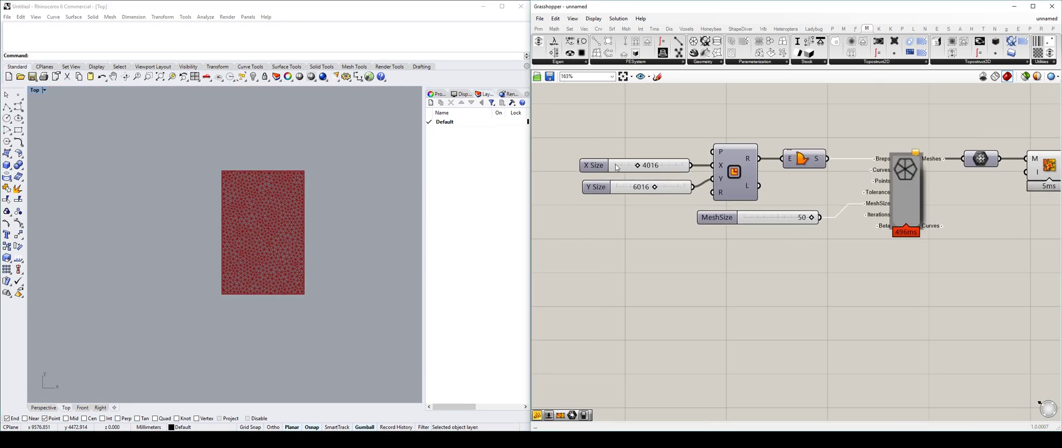
right_drag(963, 158, 564, 145)
scroll(575, 142, down, 4)
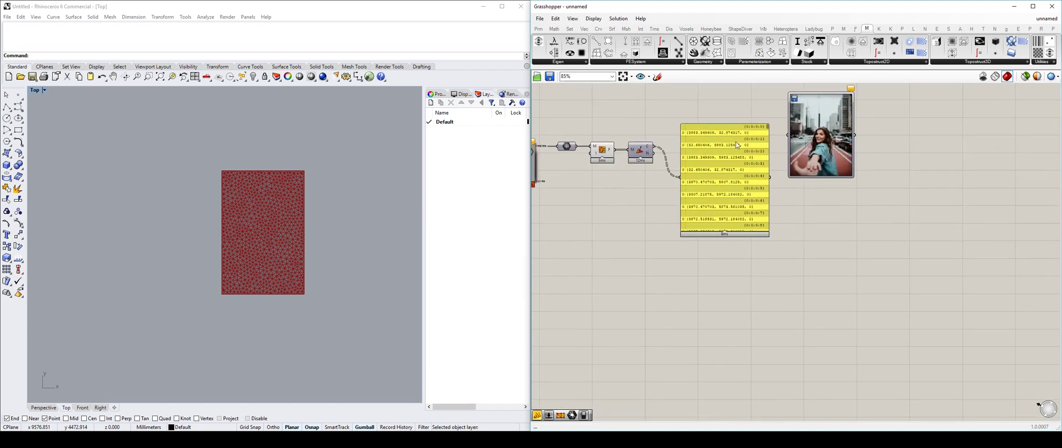
scroll(738, 145, up, 4)
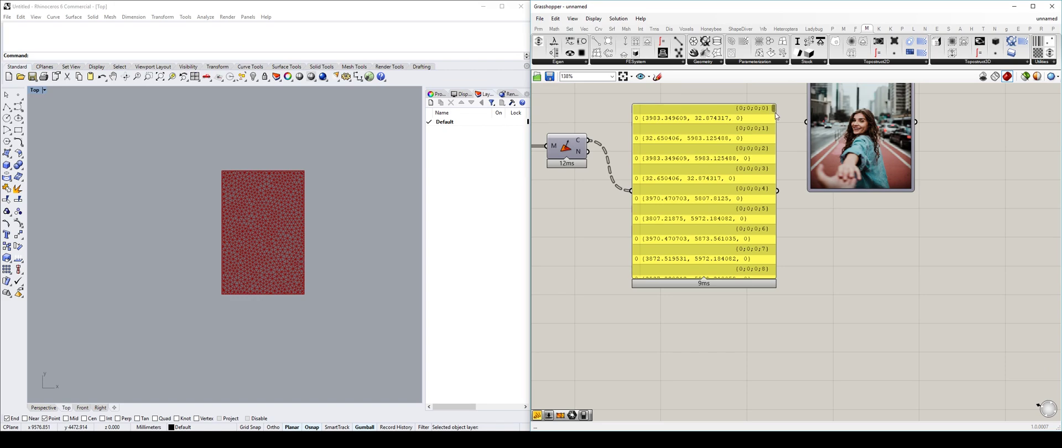
drag(774, 110, 766, 277)
Step: Delete the coordinates panel and move the Image Sampler closer to the Face Normals component
click(697, 200)
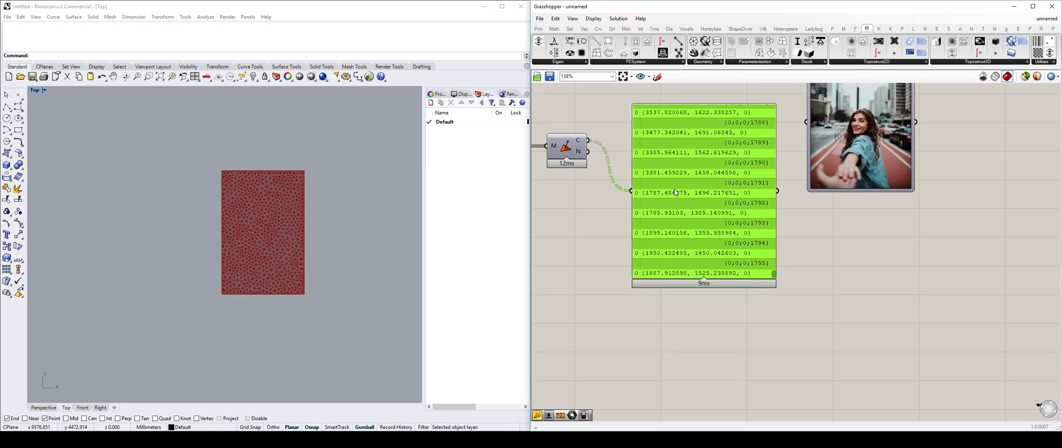
key(Delete)
drag(866, 109, 754, 146)
right_drag(754, 146, 785, 199)
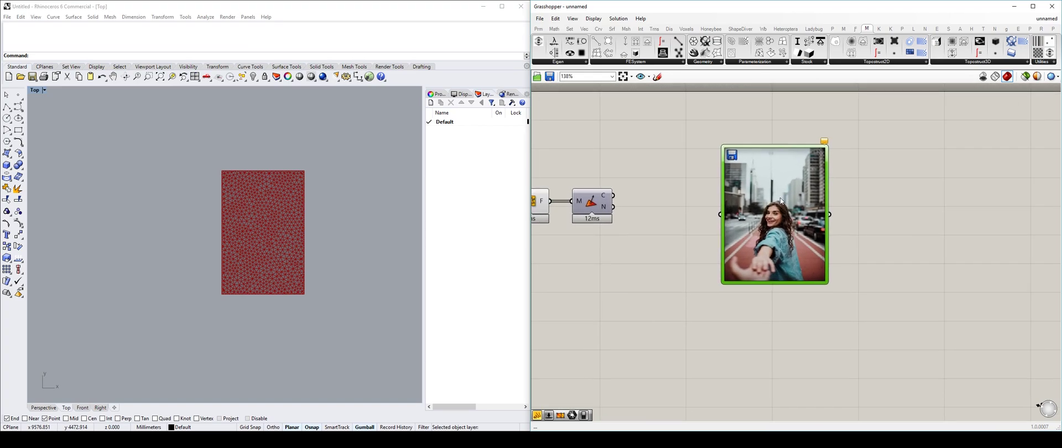
Step: Review the X and Y domains in the Image Sampler settings, close them unchanged, and move the sampler farther from Face Normals
double_click(770, 193)
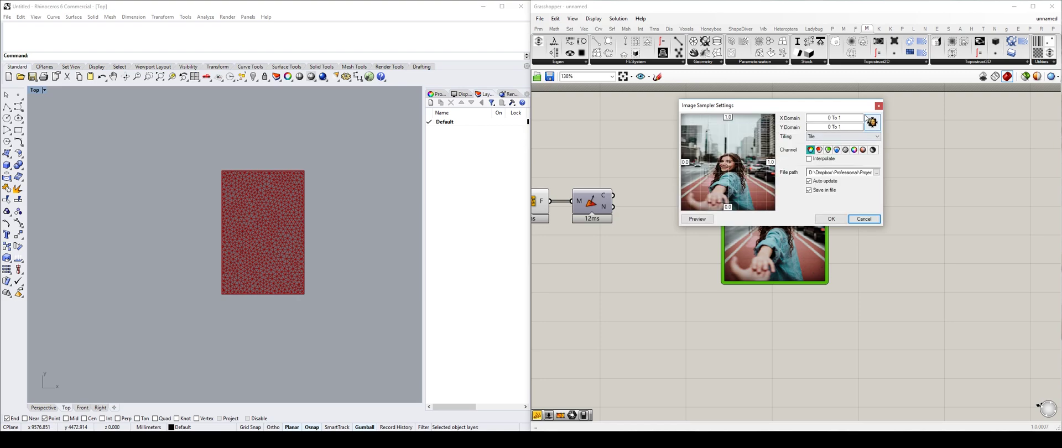
click(880, 108)
drag(802, 166, 862, 134)
Step: Inspect the Centers output of Face Normals and relate it to the size sliders and the Image Sampler
scroll(606, 200, up, 3)
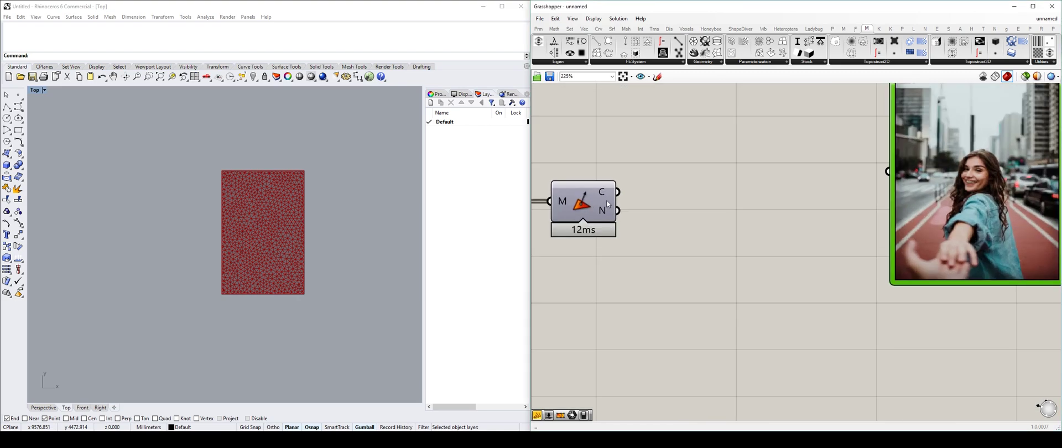
right_drag(640, 194, 605, 187)
mouse_move(576, 186)
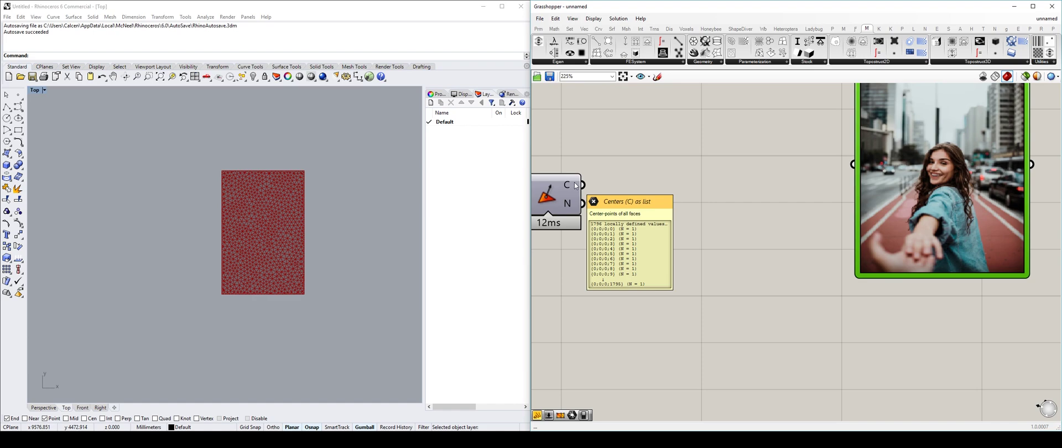
scroll(648, 168, down, 3)
scroll(631, 166, up, 2)
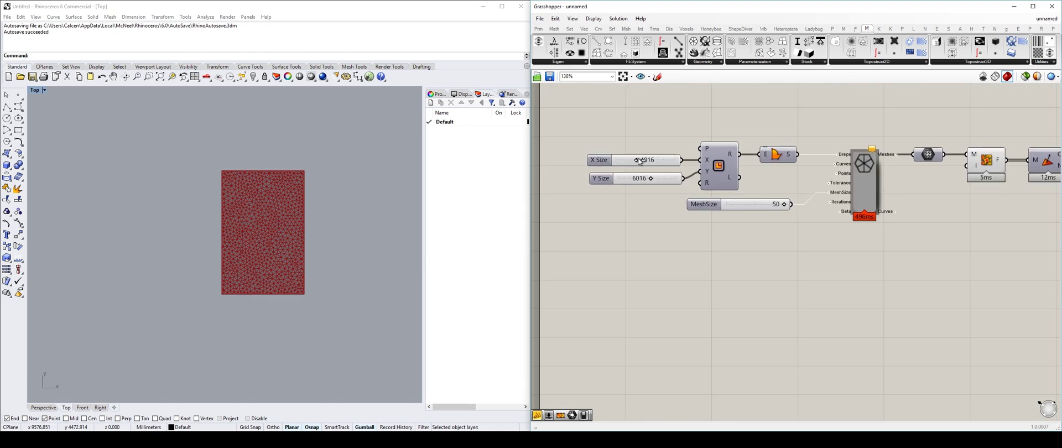
right_drag(893, 183, 678, 177)
right_drag(885, 169, 676, 162)
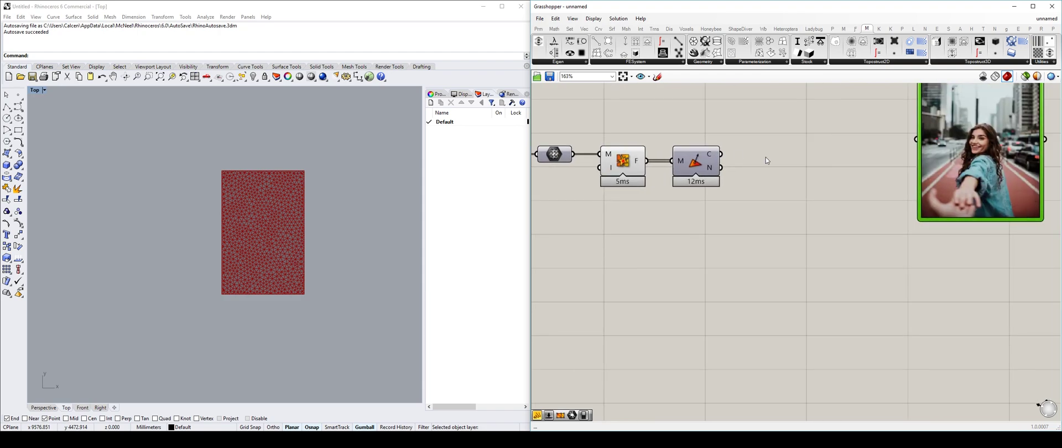
right_drag(782, 170, 654, 187)
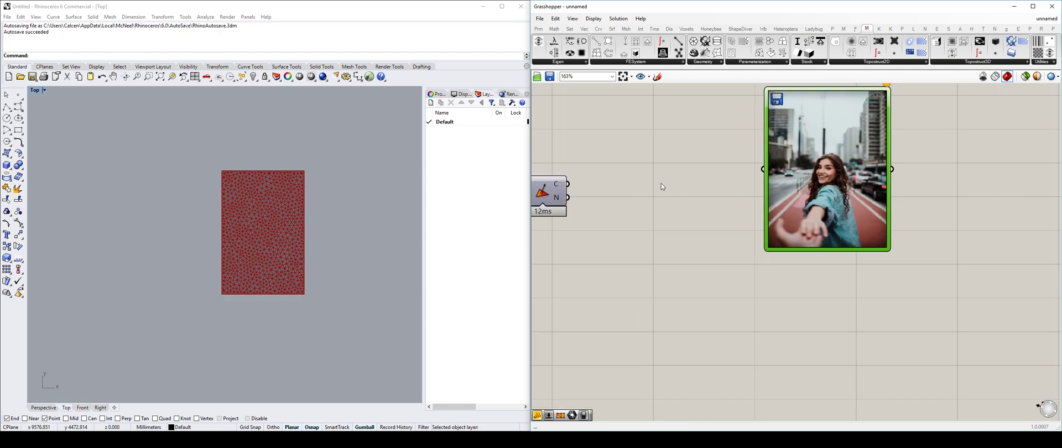
Step: Make room before the Image Sampler, add a point Deconstruct component, and connect the Face Normals C output to its P input
drag(774, 182, 831, 181)
right_drag(671, 181, 749, 174)
double_click(718, 181)
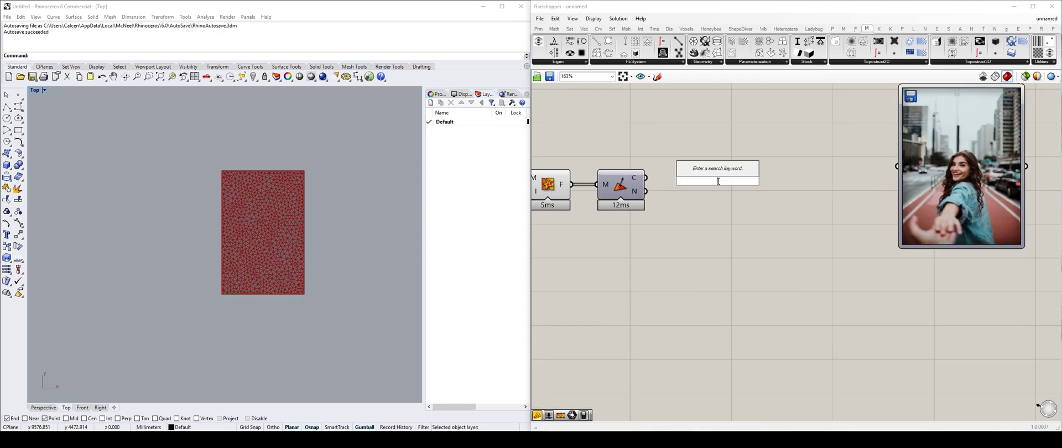
text(decon point)
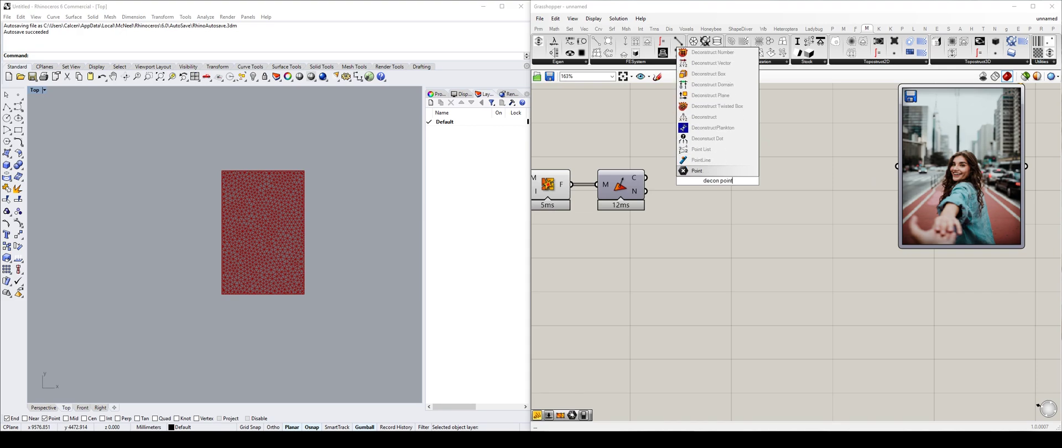
key(Return)
drag(646, 177, 714, 180)
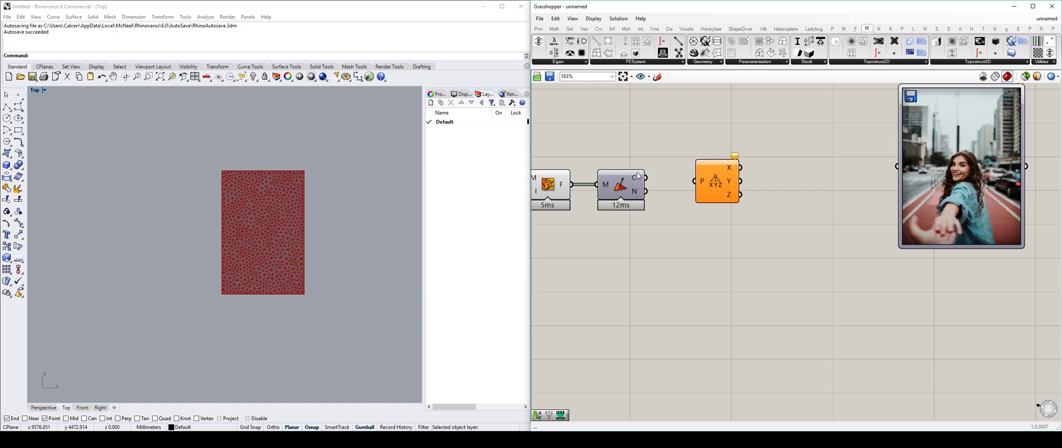
drag(646, 178, 687, 189)
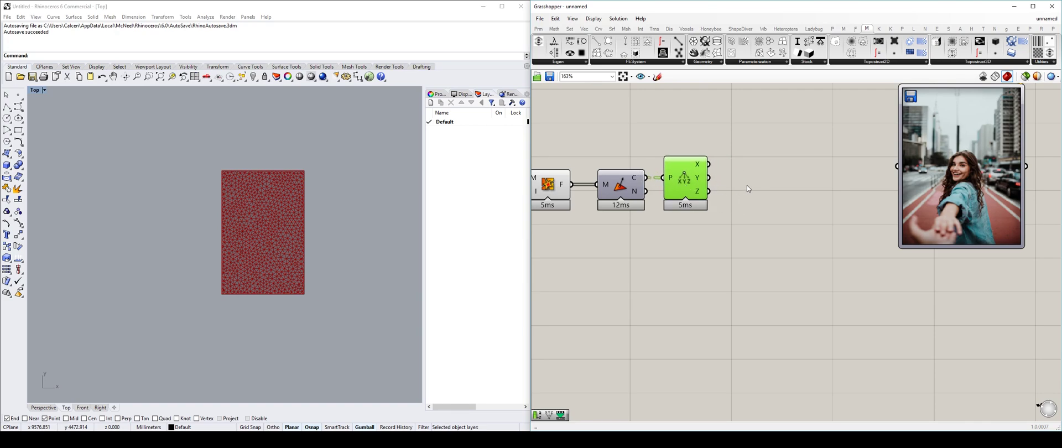
Step: Move the Image Sampler farther away, add a Remap Numbers component, and connect the Deconstruct X output to its V input
mouse_move(699, 167)
right_drag(865, 182, 772, 180)
drag(846, 171, 917, 169)
right_drag(682, 171, 728, 167)
double_click(729, 166)
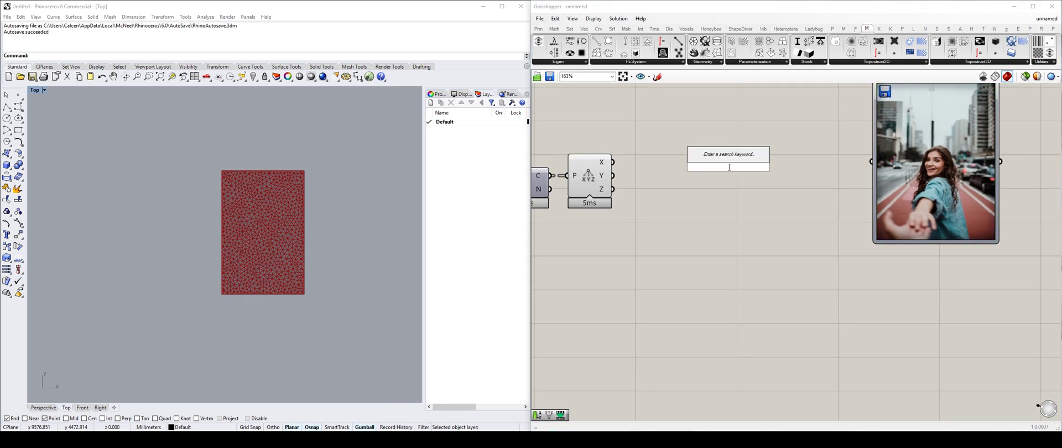
text(remap)
key(Return)
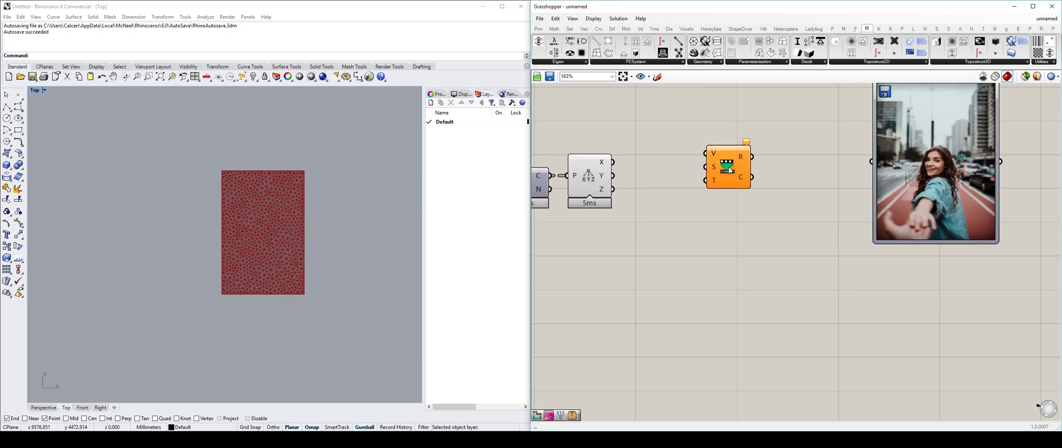
scroll(623, 148, up, 2)
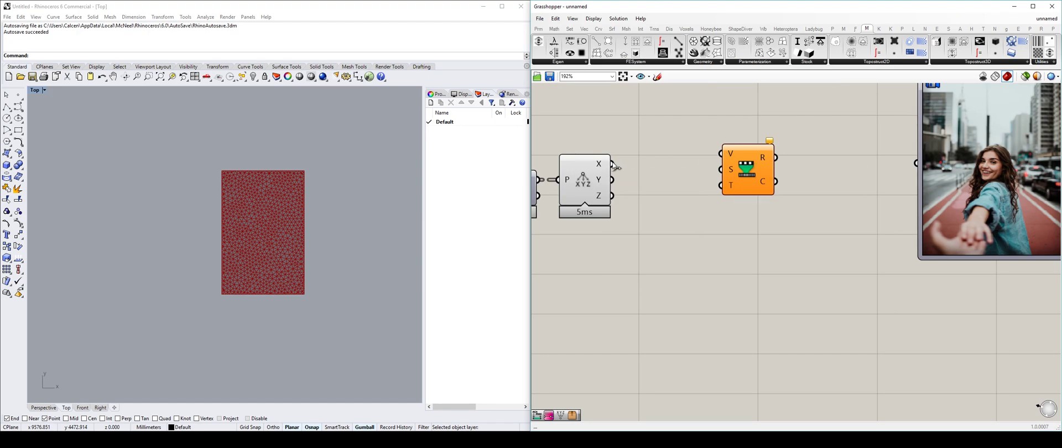
drag(613, 164, 725, 153)
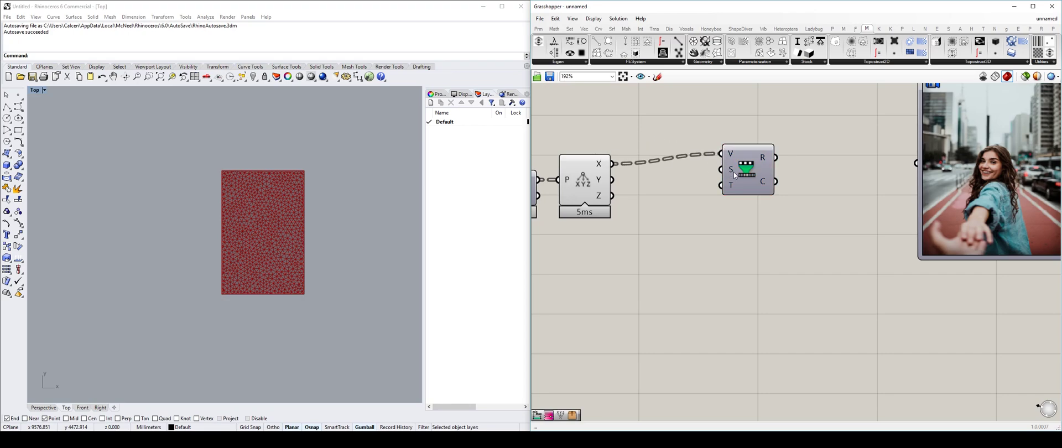
Step: Rename the X Size slider to Width and the Y Size slider to Height
mouse_move(733, 173)
right_drag(600, 168, 640, 168)
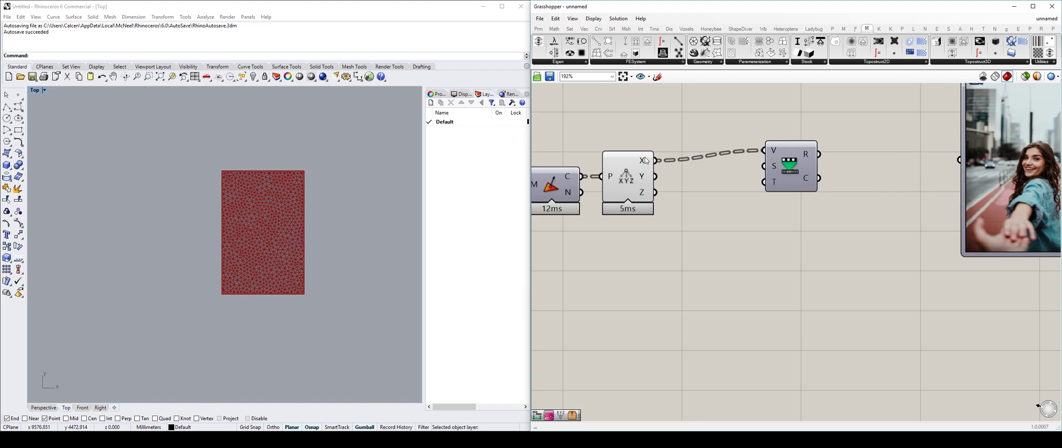
mouse_move(643, 162)
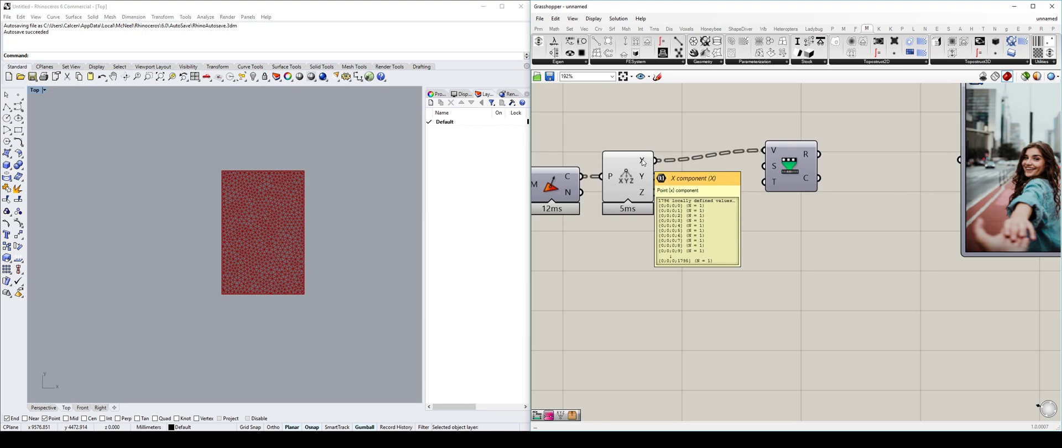
scroll(642, 160, down, 5)
right_drag(642, 160, 722, 157)
scroll(631, 160, up, 2)
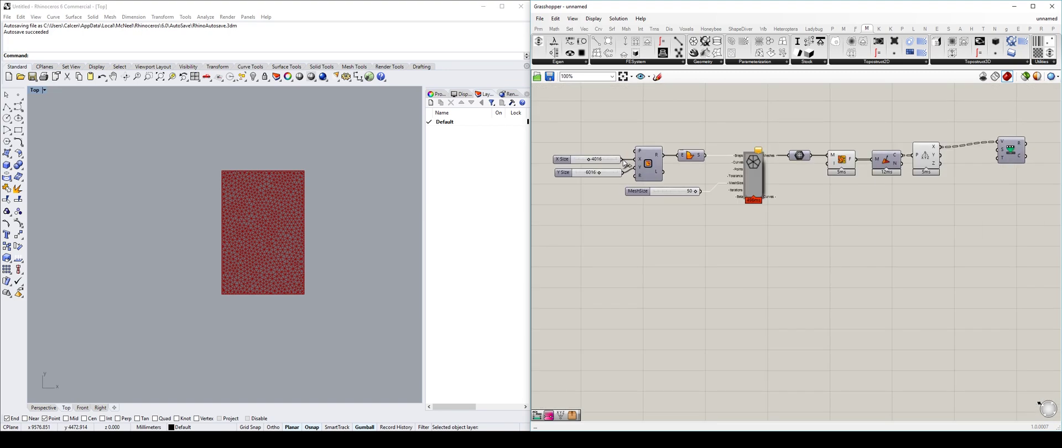
right_click(562, 159)
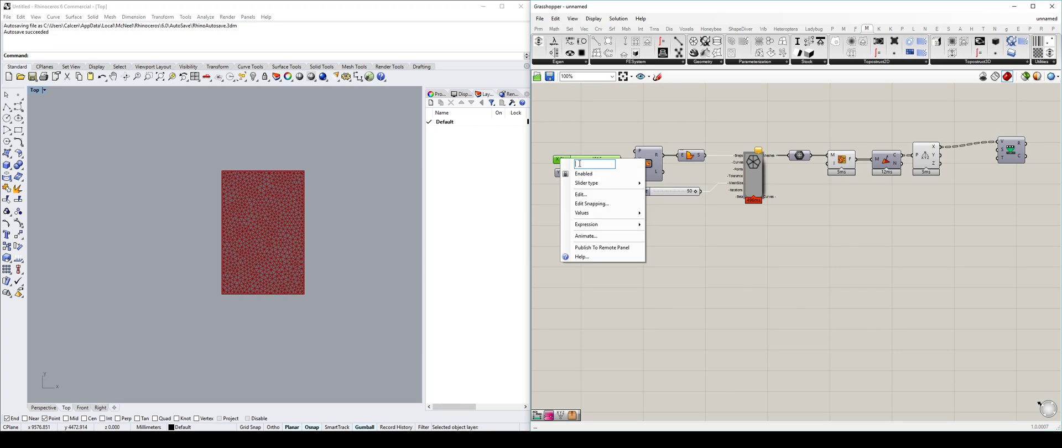
text(Width)
key(Return)
right_click(563, 172)
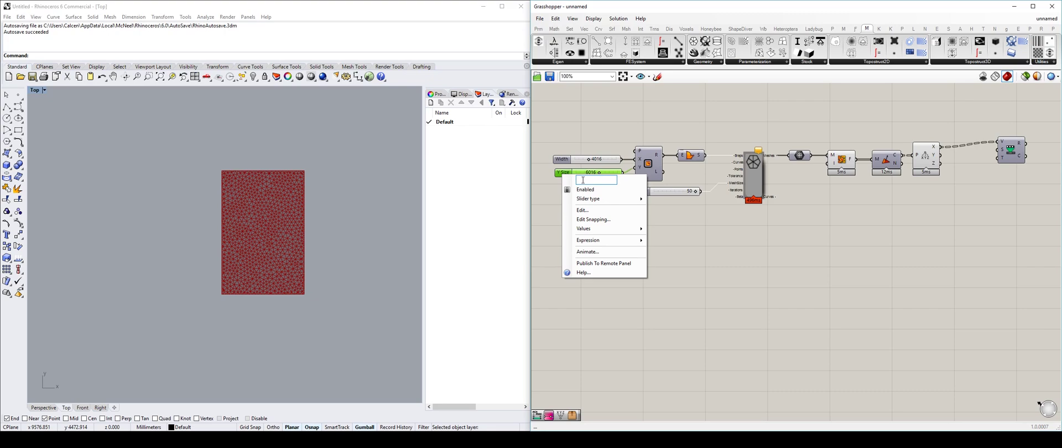
text(Height)
key(Return)
Step: Connect the Width slider to the S input of the Remap Numbers component
scroll(650, 193, up, 3)
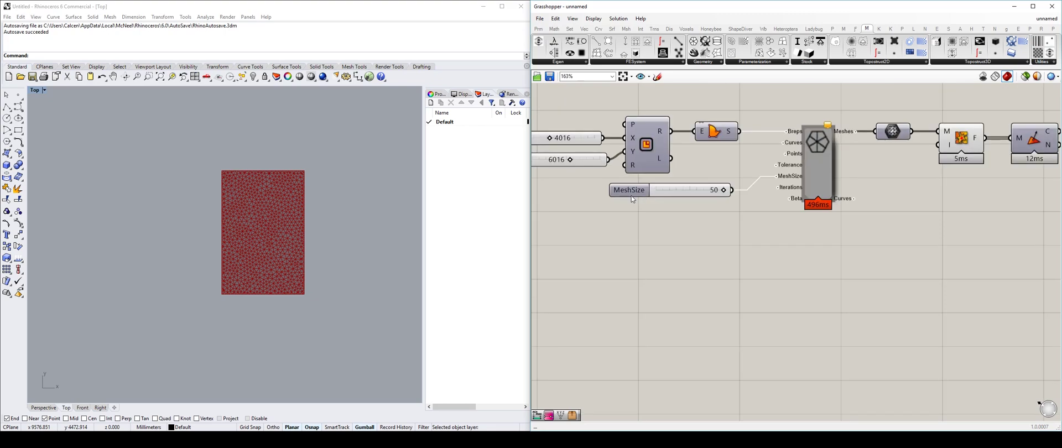
scroll(636, 196, down, 3)
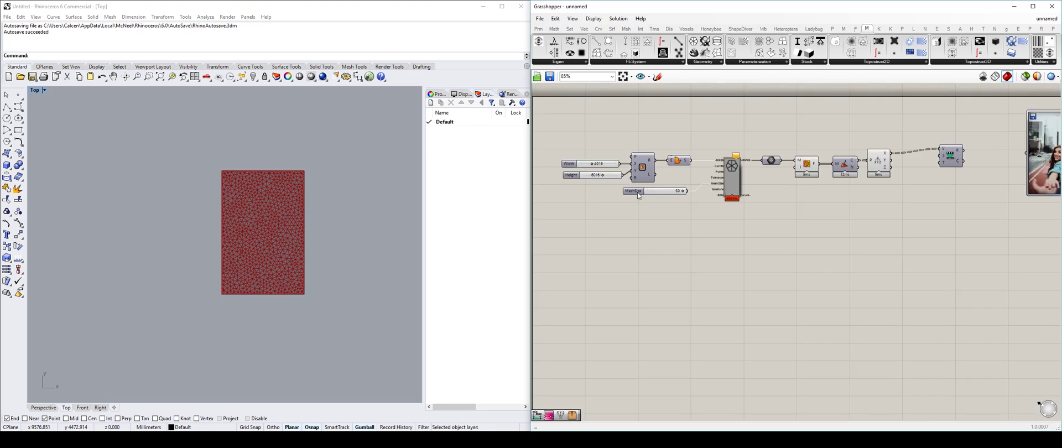
right_drag(637, 191, 619, 196)
drag(601, 167, 920, 160)
Step: Duplicate Remap Numbers below the original and connect the Deconstruct Y output to its V input and the Height slider to its S input
right_drag(921, 176, 848, 171)
scroll(847, 171, up, 2)
alt+drag(863, 158, 848, 200)
drag(779, 156, 829, 180)
scroll(1005, 151, down, 4)
scroll(706, 156, up, 4)
drag(700, 166, 997, 179)
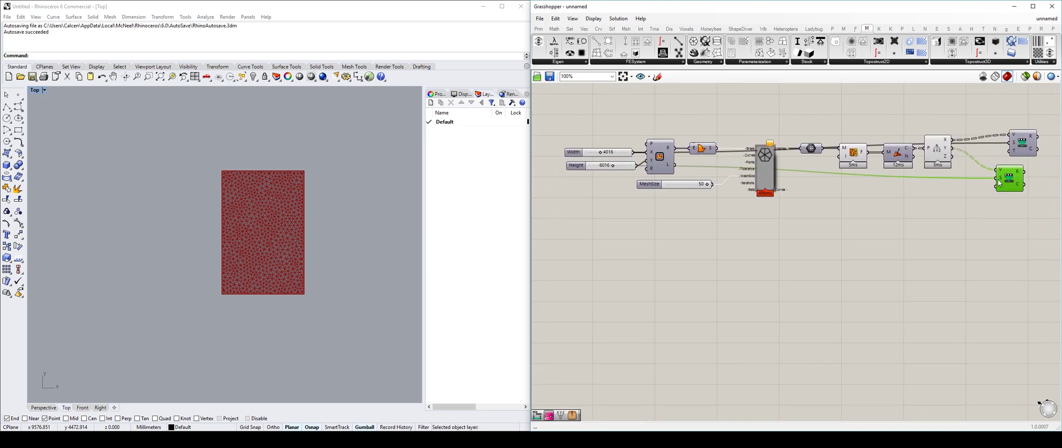
Step: Move both Remap Numbers components closer to the Deconstruct component
right_drag(998, 180, 711, 165)
scroll(725, 152, up, 4)
drag(733, 119, 693, 103)
drag(716, 170, 689, 155)
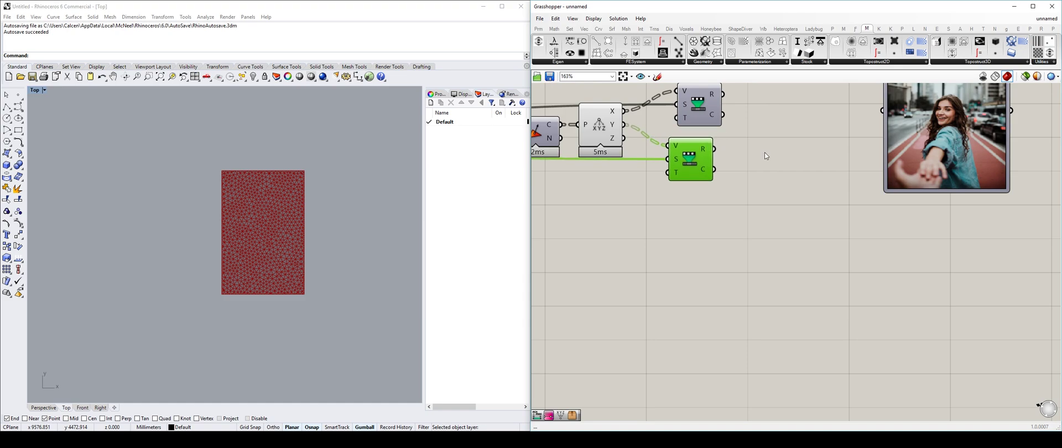
Step: Shift the upper Remap Numbers component slightly left to line up with the lower one
right_drag(765, 151, 678, 224)
drag(632, 166, 624, 167)
right_drag(625, 167, 669, 154)
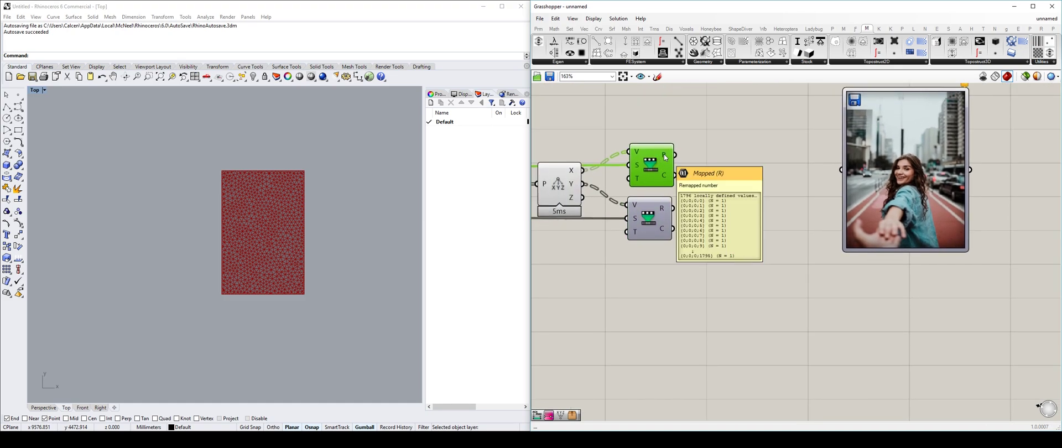
Step: Inspect the upper Remap Numbers component's R output in a temporary panel and delete the panel
click(749, 180)
double_click(749, 179)
text(panel)
key(Return)
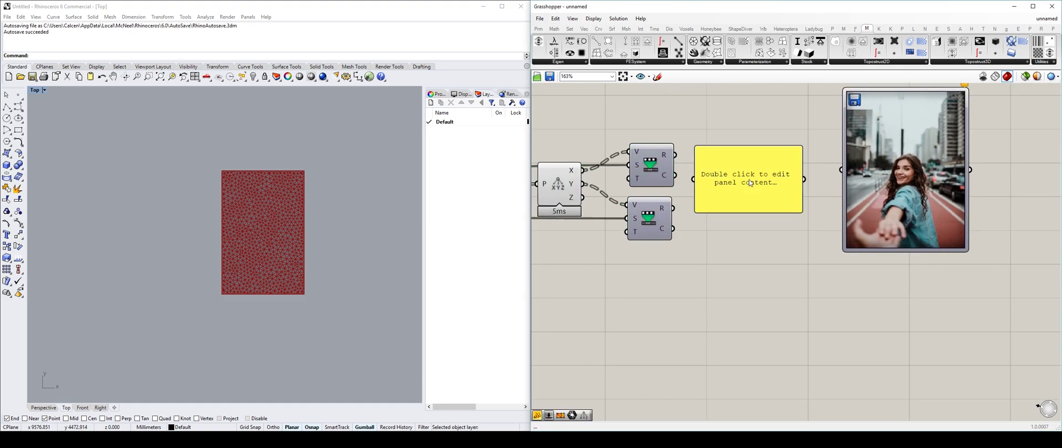
drag(676, 155, 705, 177)
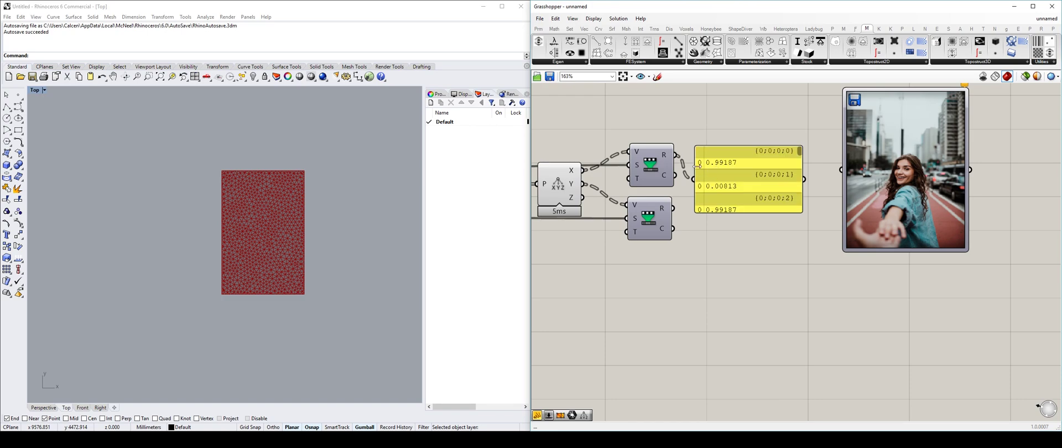
click(756, 178)
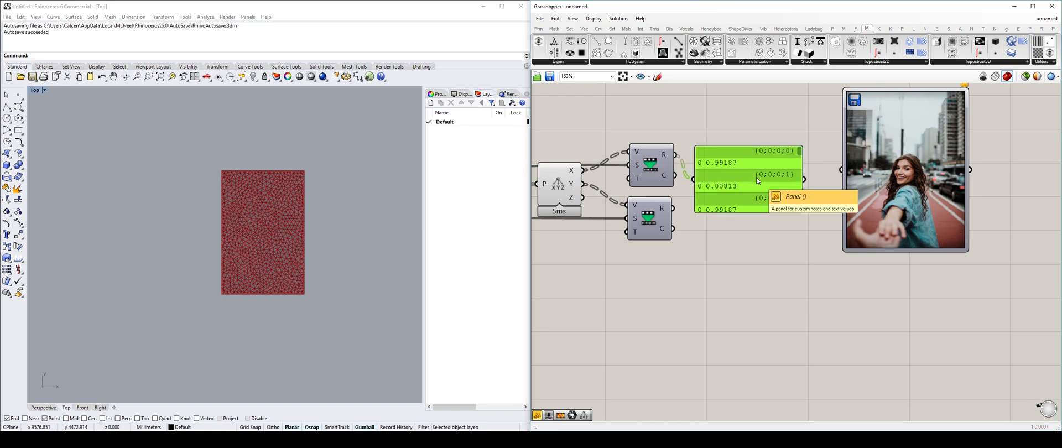
key(Delete)
Step: Add a Construct Point component and connect the upper Remap Numbers R output to X and the lower one's R output to Y
double_click(757, 180)
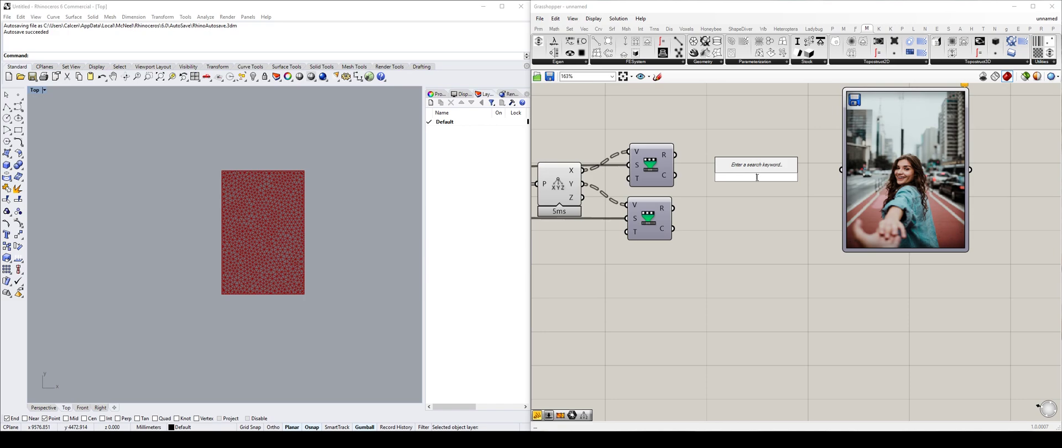
text(con point)
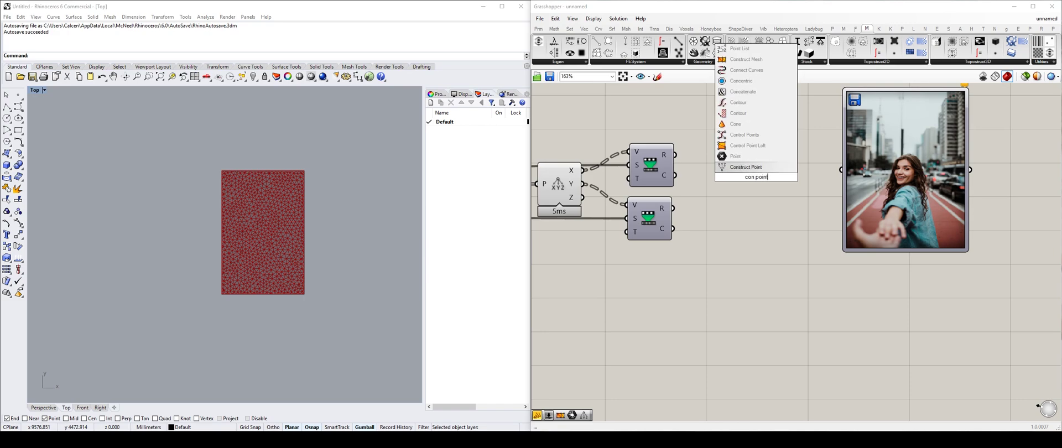
click(730, 171)
drag(675, 155, 732, 164)
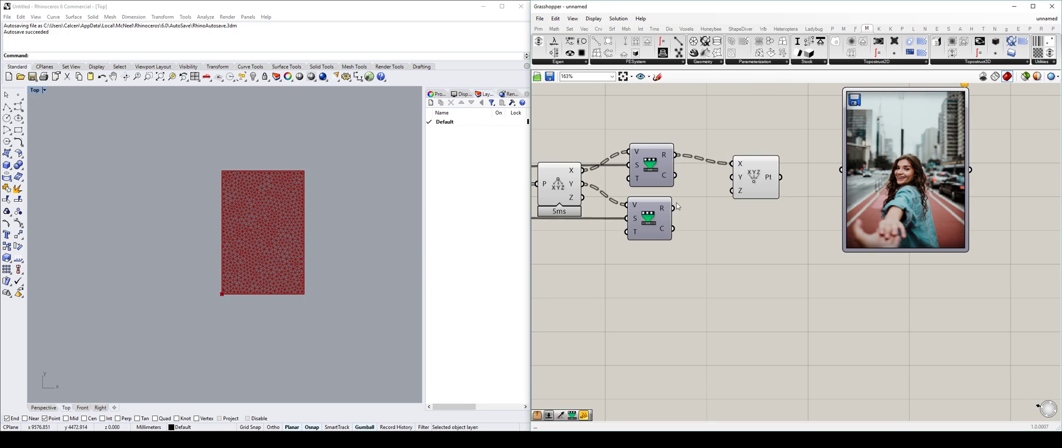
drag(674, 208, 736, 193)
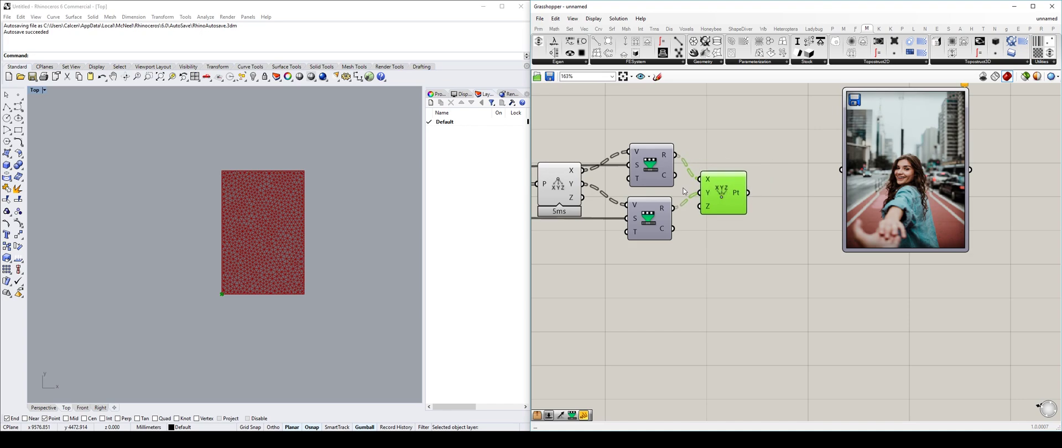
Step: Turn off the preview of the Deconstruct component
click(557, 180)
key(ctrl+q)
click(756, 140)
Step: Move the Image Sampler closer to Construct Point and connect the Pt output to the sampler's input
drag(869, 176, 839, 193)
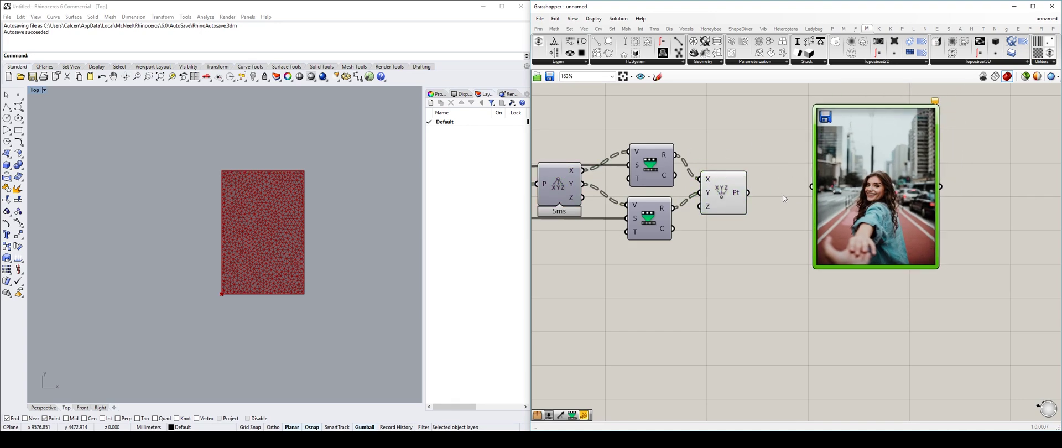
drag(747, 193, 797, 193)
scroll(822, 192, down, 3)
right_drag(822, 192, 668, 185)
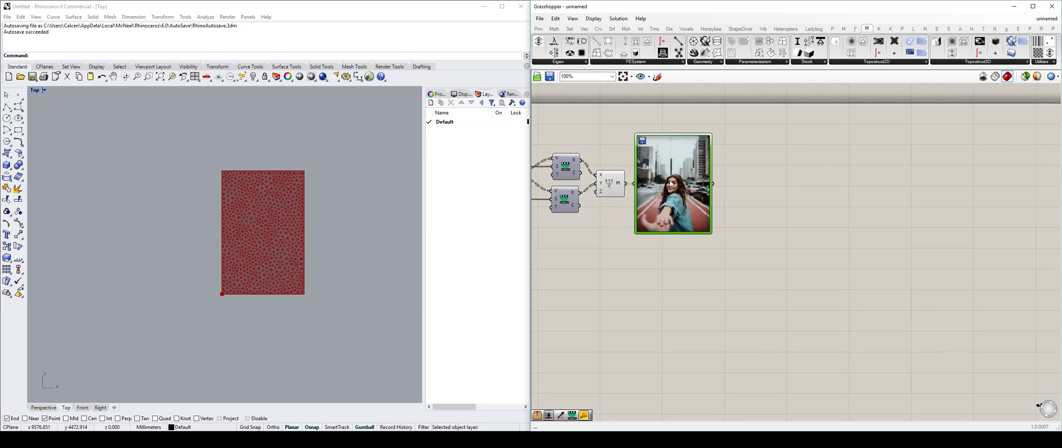
scroll(668, 184, up, 2)
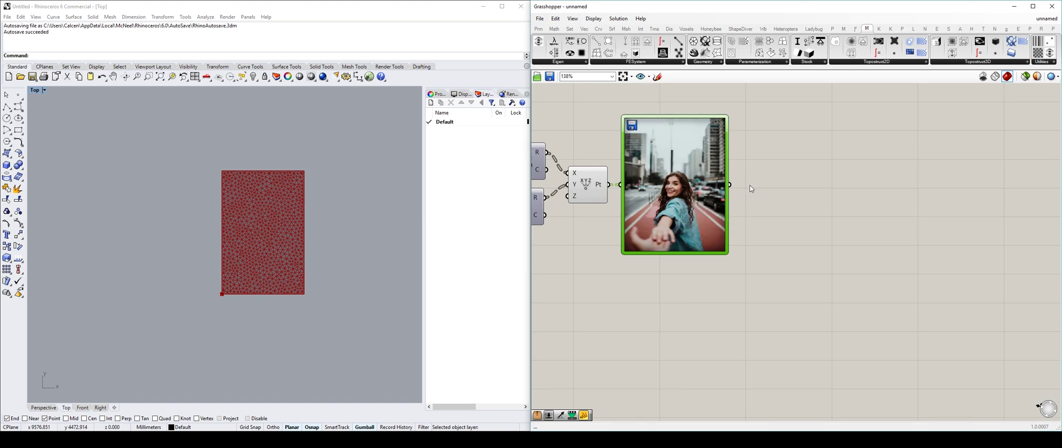
Step: Turn off the preview of the Construct Point component
click(301, 271)
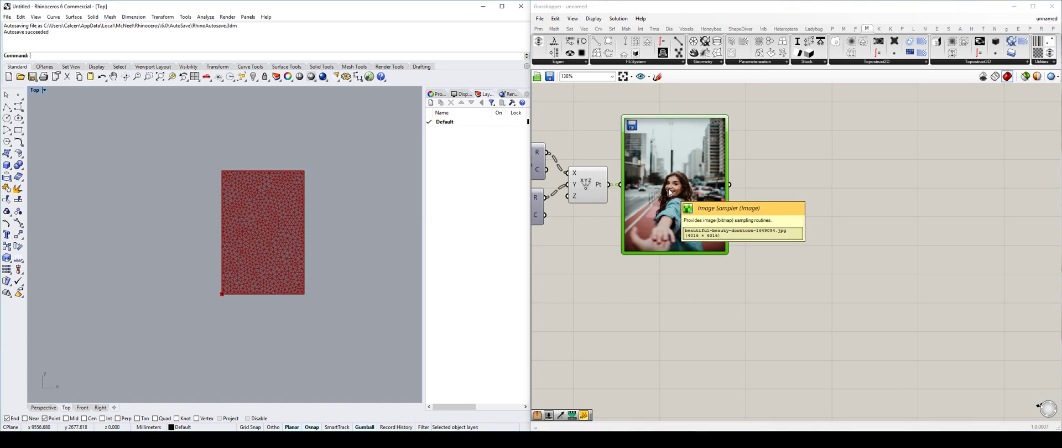
click(576, 190)
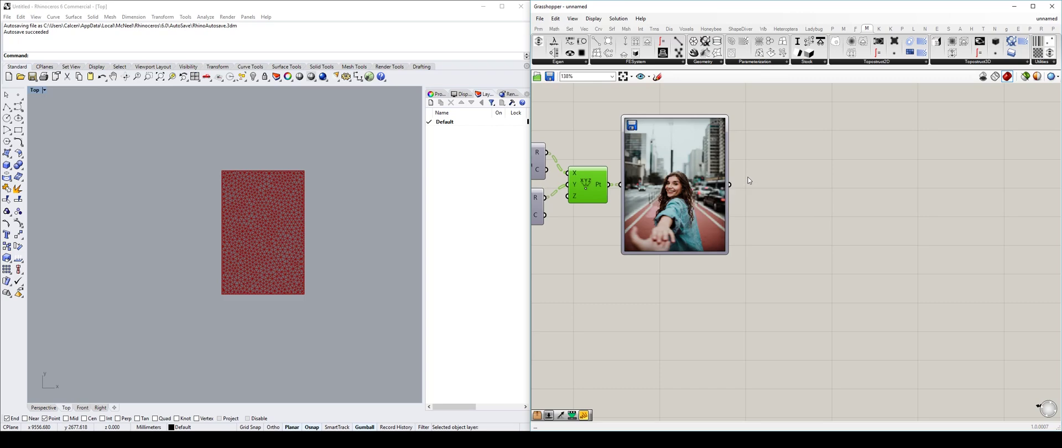
right_drag(721, 182, 788, 166)
scroll(801, 157, down, 3)
right_drag(580, 179, 697, 167)
scroll(697, 163, up, 2)
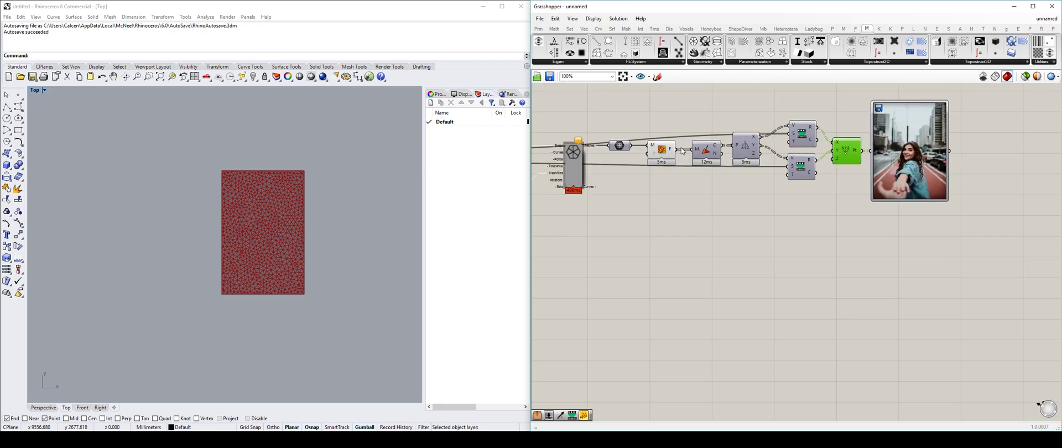
right_drag(816, 191, 627, 210)
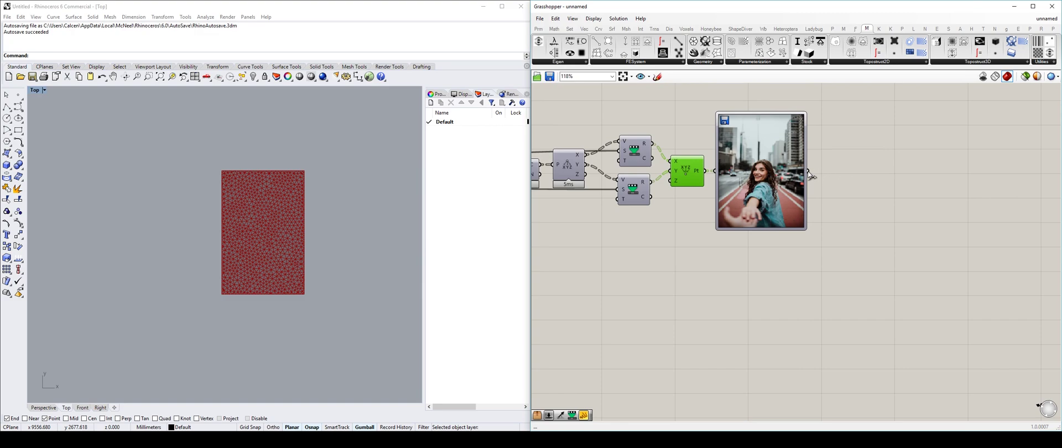
Step: Inspect the colour values from the Image Sampler's output in a temporary panel and delete the panel
double_click(880, 166)
text(")
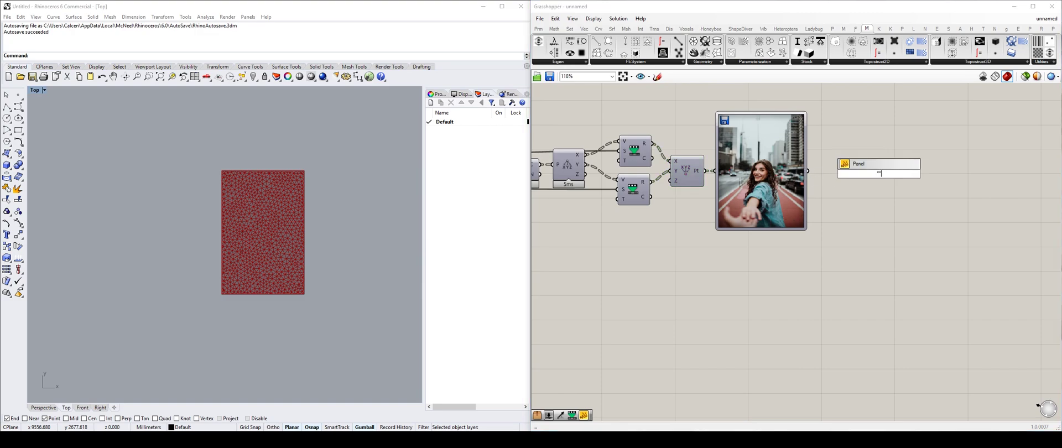
key(Return)
drag(810, 173, 883, 289)
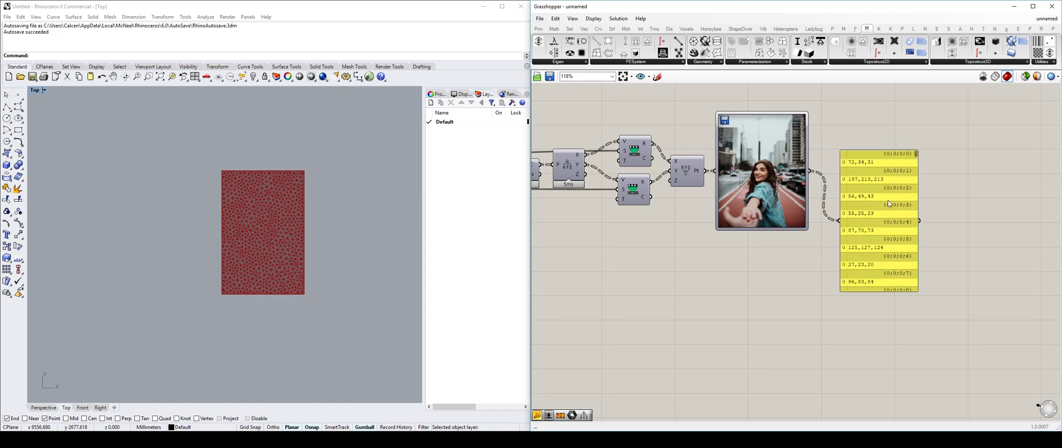
drag(904, 190, 908, 160)
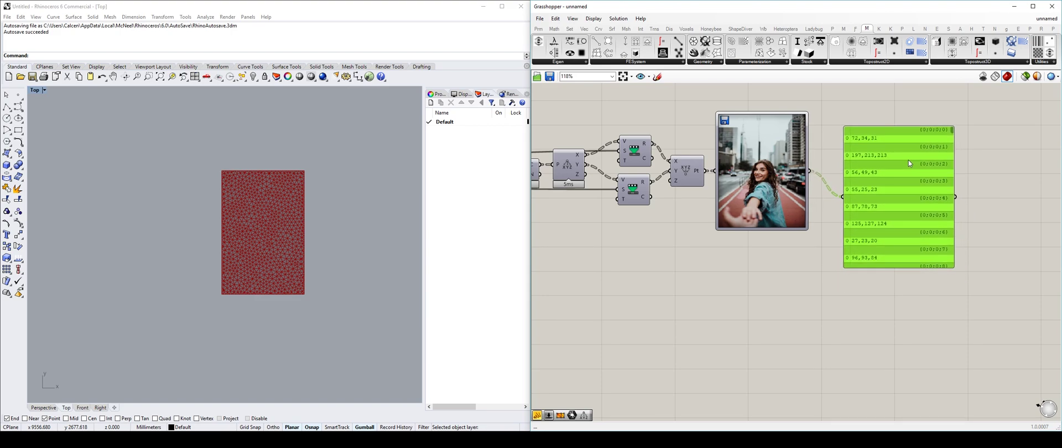
scroll(890, 162, up, 3)
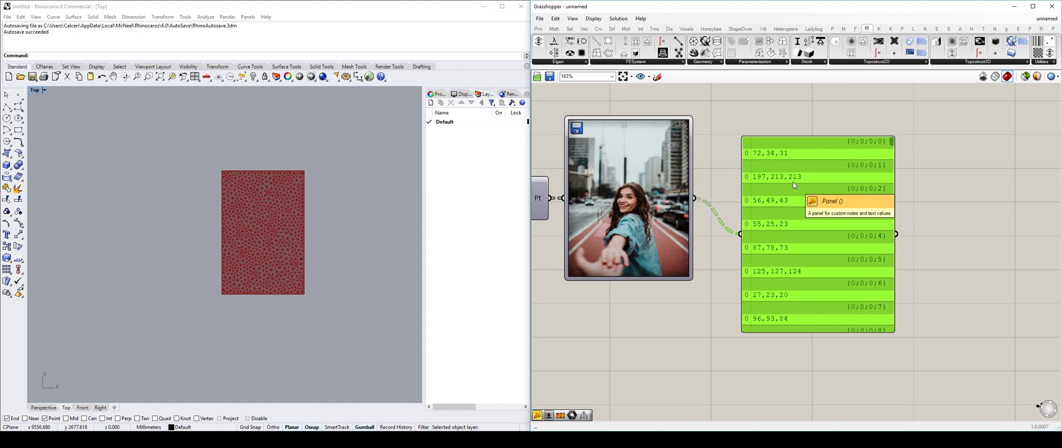
key(Delete)
scroll(768, 169, down, 3)
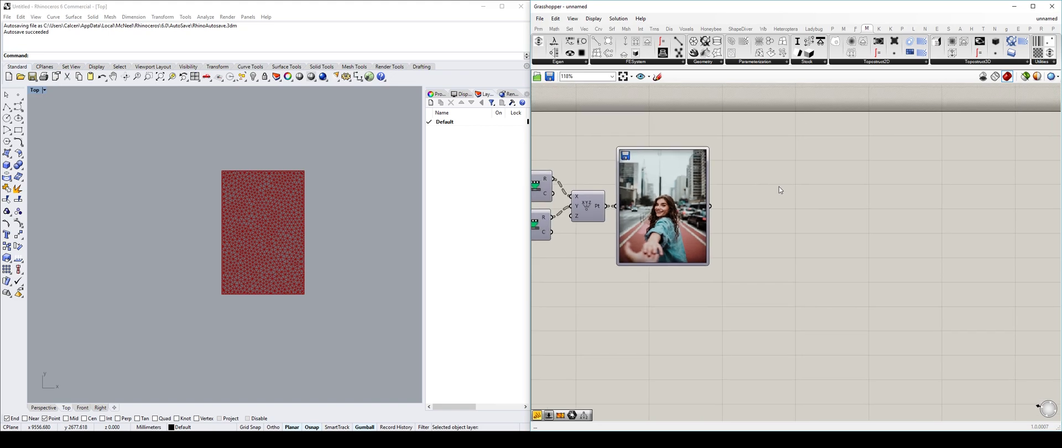
Step: Add a Construct Mesh component and place it to the upper right of the Image Sampler
double_click(817, 184)
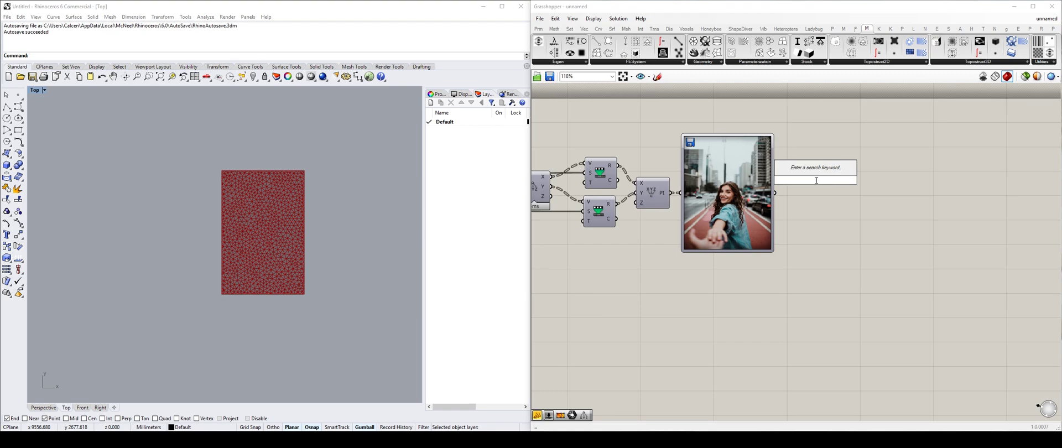
text(mesh con)
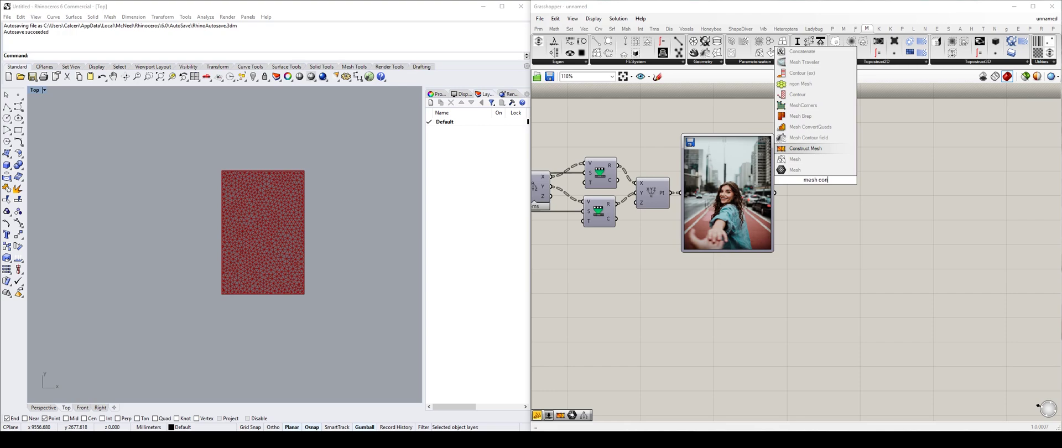
key(Return)
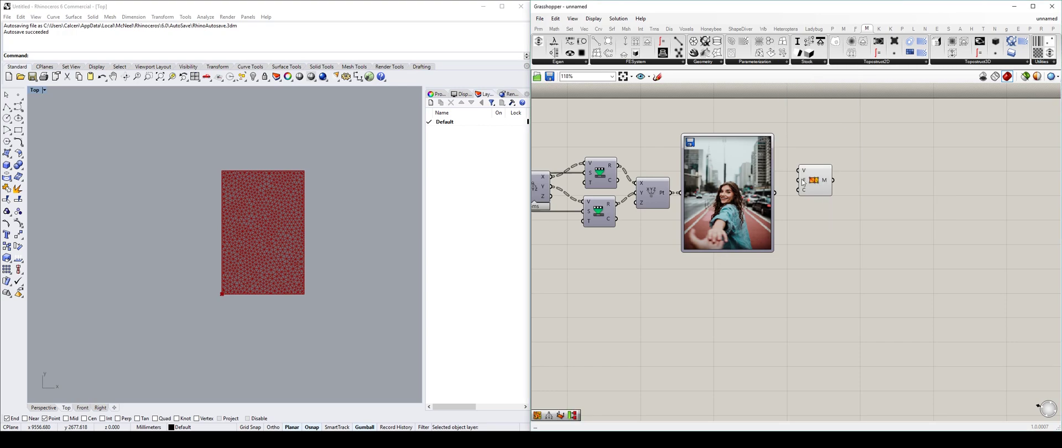
drag(815, 184, 836, 133)
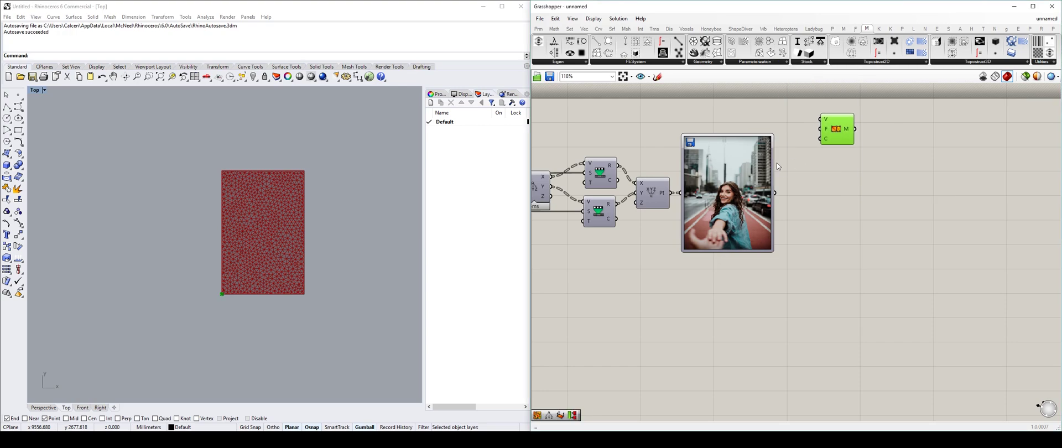
scroll(729, 207, up, 2)
scroll(769, 157, up, 2)
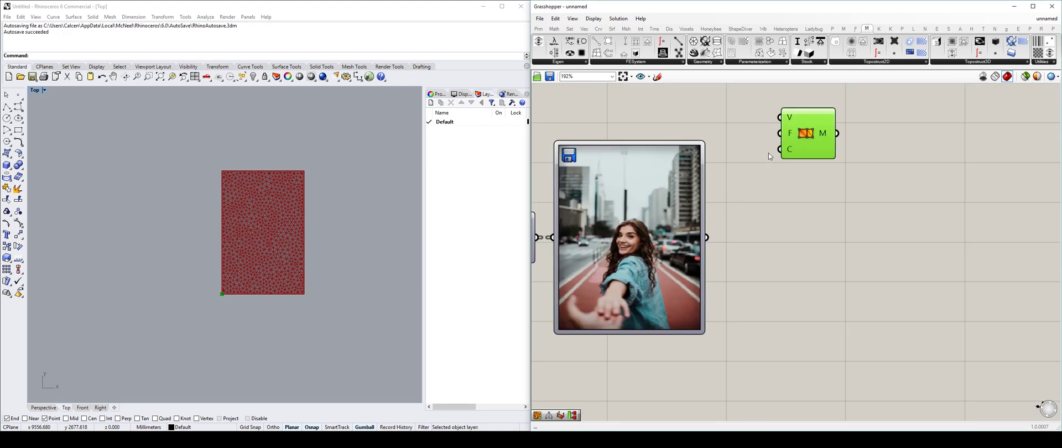
scroll(749, 162, down, 1)
drag(778, 137, 830, 138)
Step: Add a Deconstruct Mesh component above the existing chain and connect the F output that feeds Face Normals to its M input
right_drag(706, 136, 815, 130)
right_drag(642, 142, 782, 135)
scroll(670, 143, down, 2)
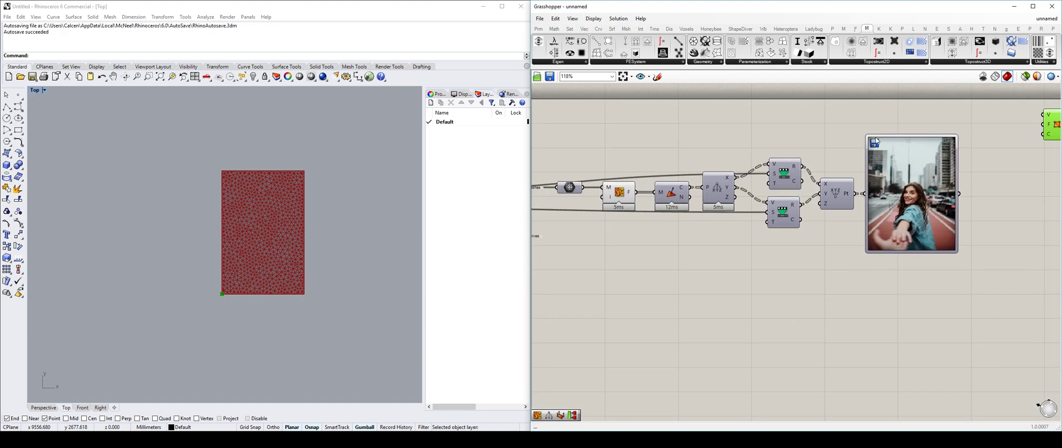
right_drag(877, 138, 665, 154)
right_drag(826, 143, 868, 135)
scroll(868, 136, up, 1)
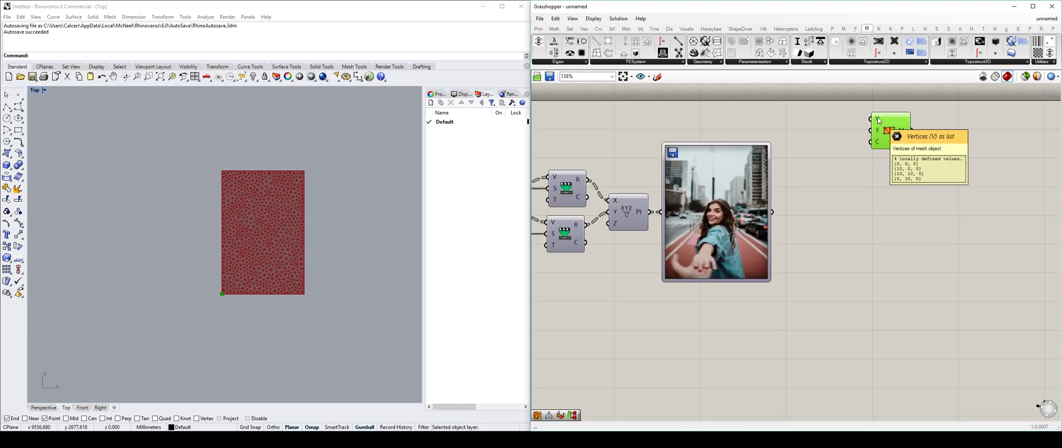
right_drag(708, 143, 905, 126)
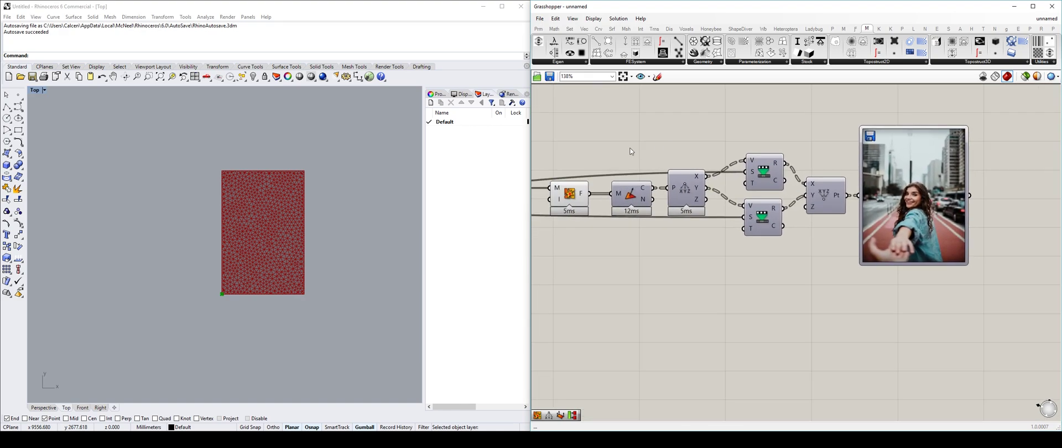
click(565, 193)
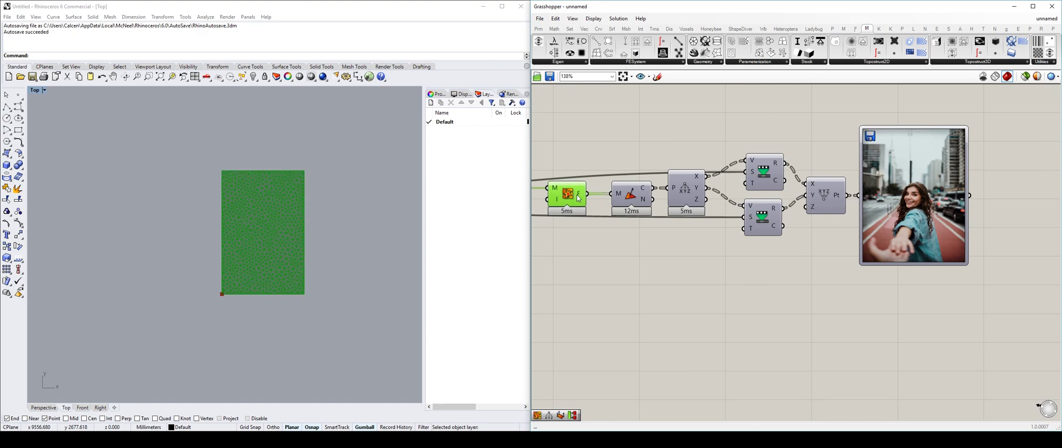
double_click(665, 117)
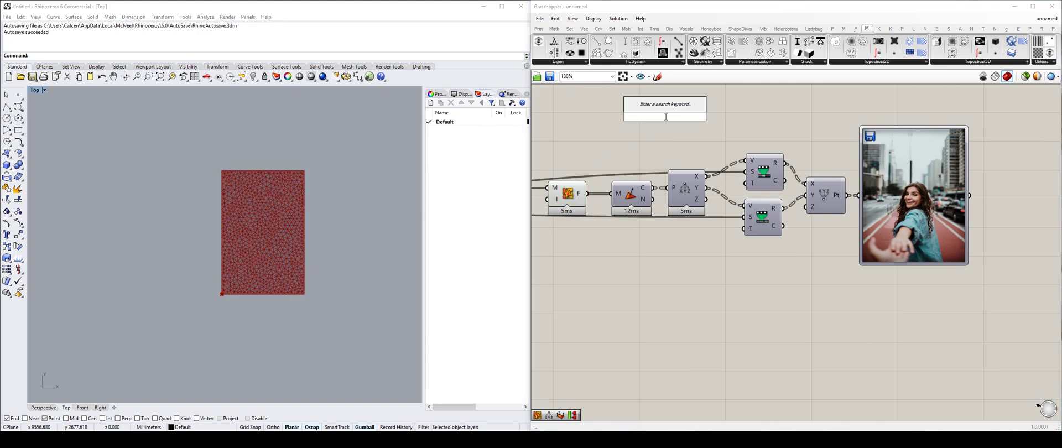
text(mesh decon)
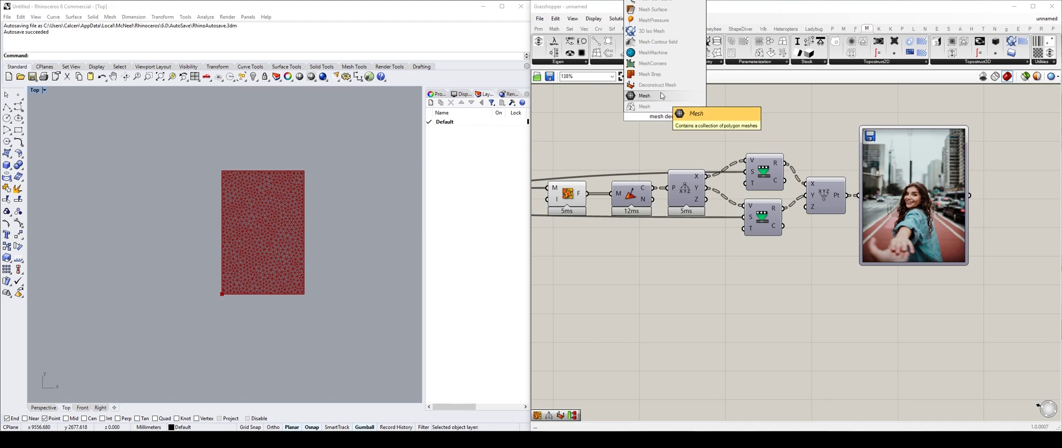
click(657, 84)
drag(588, 194, 641, 116)
scroll(657, 129, down, 3)
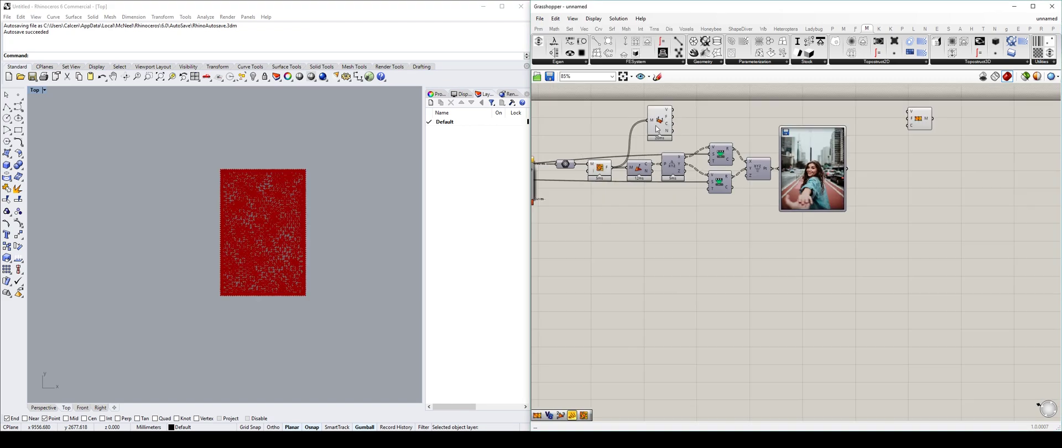
Step: Turn off the Deconstruct Mesh preview and connect its V and F outputs to the V and F inputs of Construct Mesh
right_drag(656, 126, 597, 180)
click(601, 173)
scroll(606, 171, up, 2)
drag(616, 161, 936, 165)
drag(616, 161, 938, 166)
drag(642, 169, 940, 173)
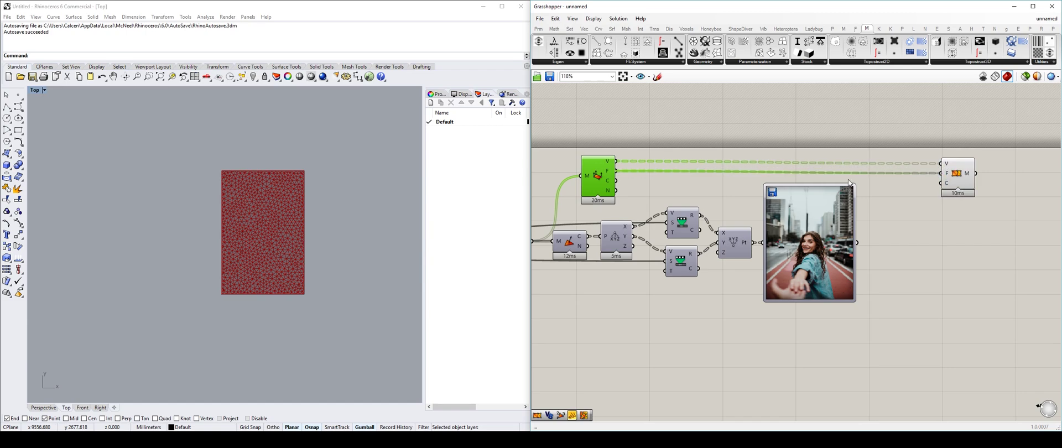
right_drag(882, 200, 817, 179)
scroll(744, 190, up, 2)
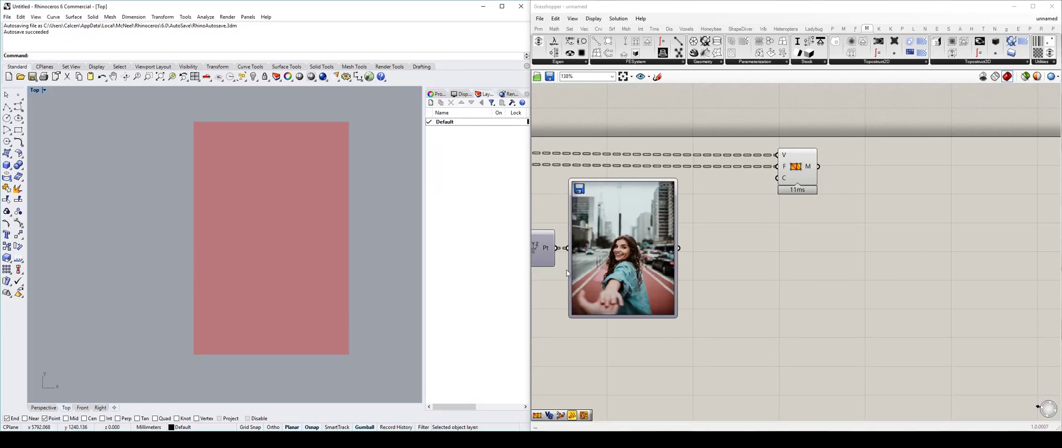
right_drag(748, 216, 714, 219)
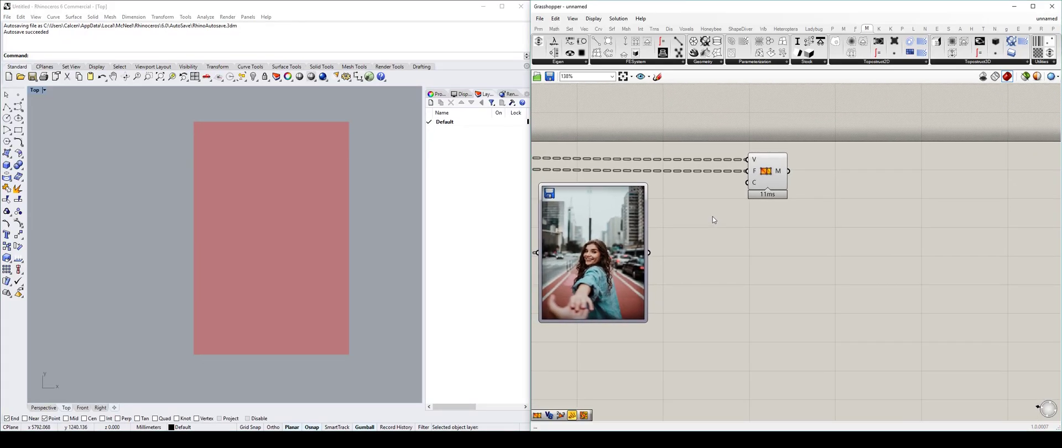
Step: Connect the Image Sampler's output to the C input of Construct Mesh and frame that component's coloured mesh in the Rhino viewport
drag(649, 252, 747, 183)
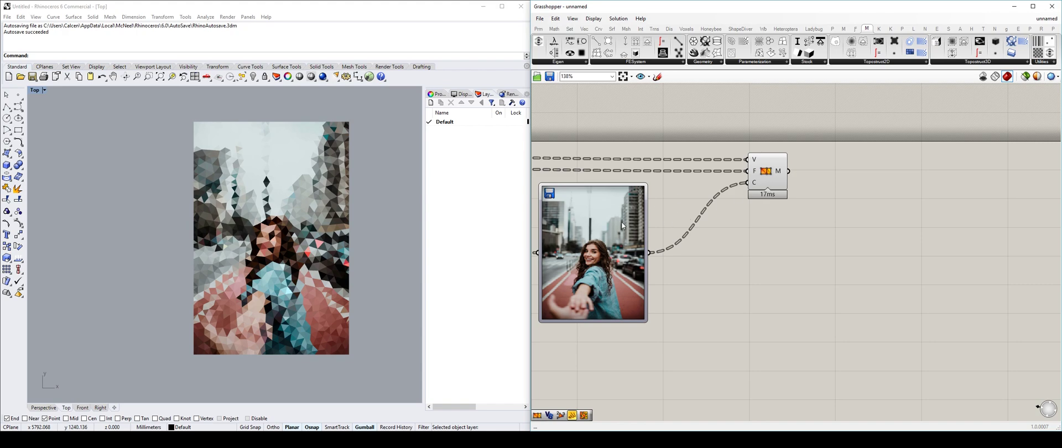
click(767, 172)
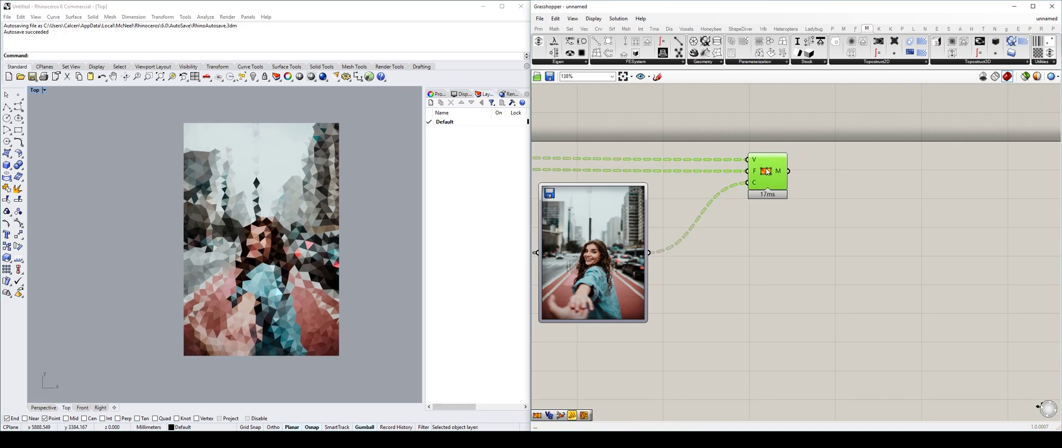
middle_click(767, 172)
click(805, 183)
middle_click(773, 177)
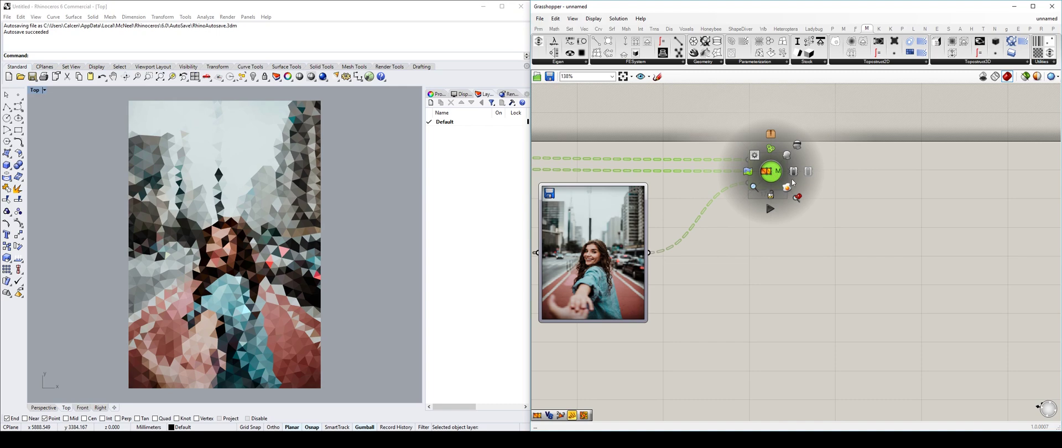
click(799, 198)
click(738, 217)
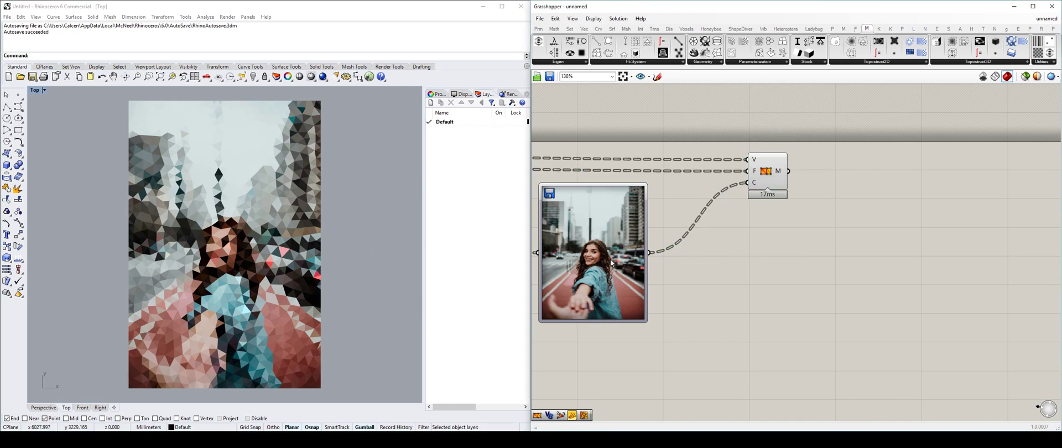
Step: Set the MeshSize slider feeding the meshing component to 30
scroll(611, 259, down, 4)
right_drag(611, 259, 1040, 188)
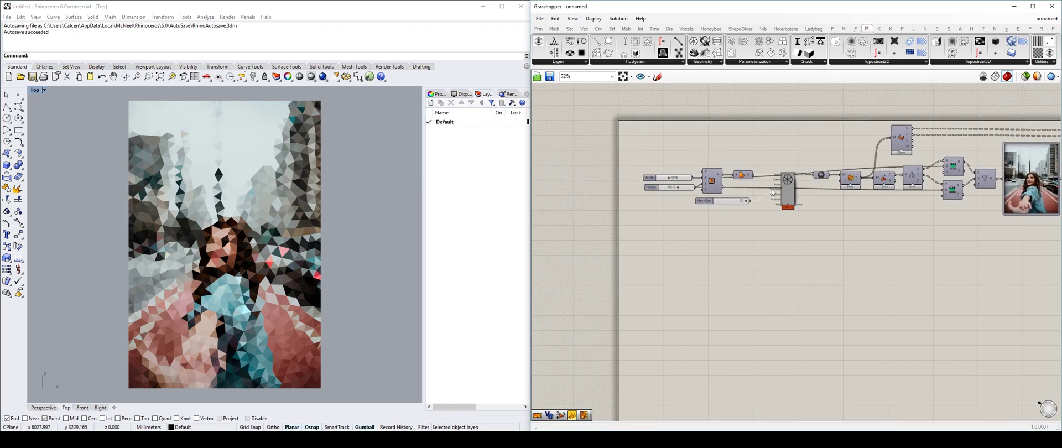
scroll(747, 194, up, 5)
double_click(720, 213)
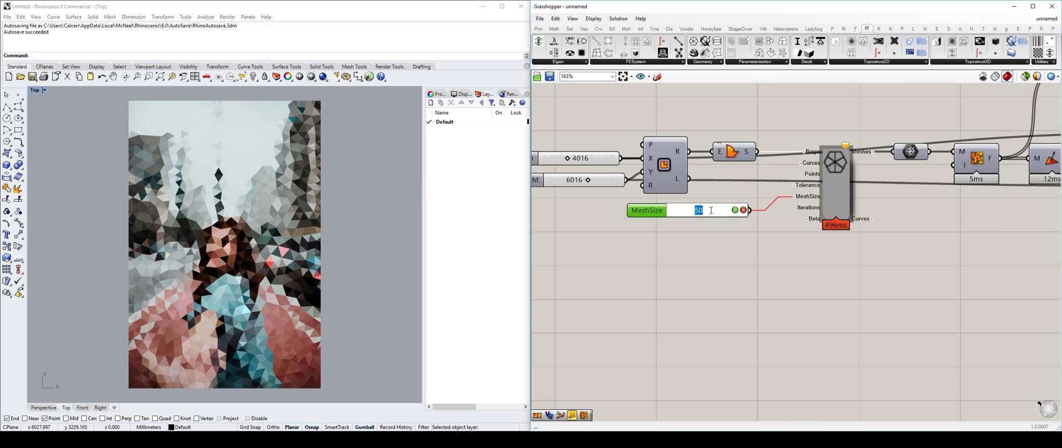
right_drag(852, 258, 813, 245)
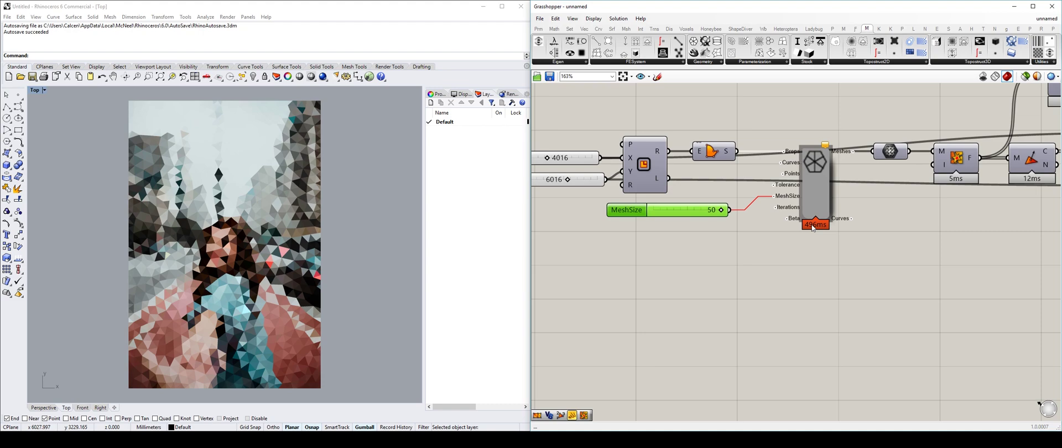
mouse_move(820, 230)
right_drag(811, 231, 756, 268)
double_click(640, 249)
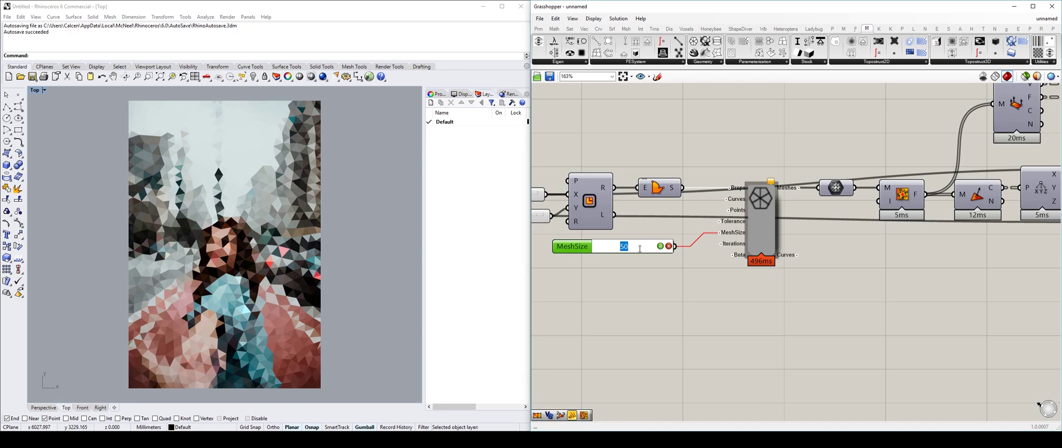
text(30)
key(Return)
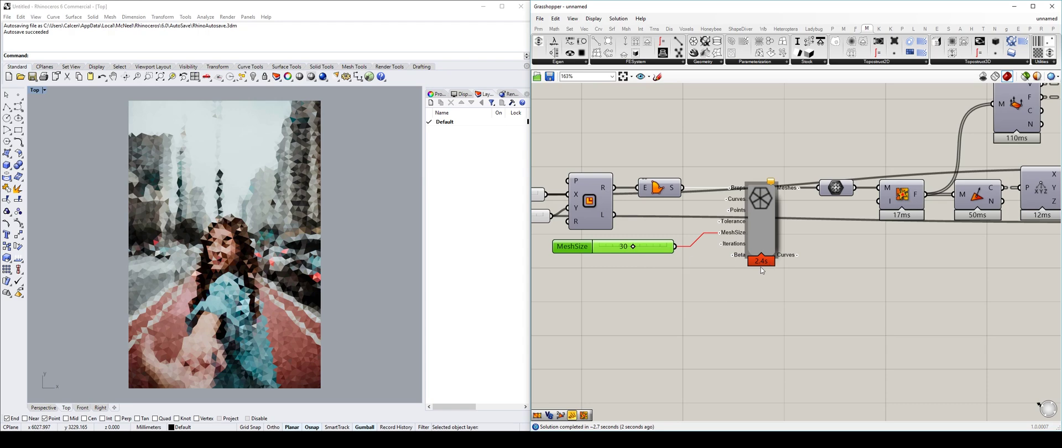
Step: Set the MeshSize slider to 40
double_click(646, 248)
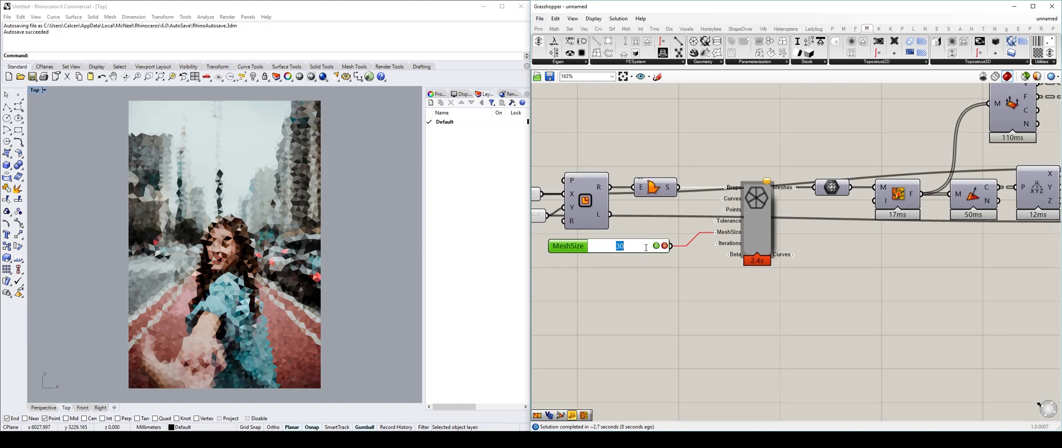
key(Return)
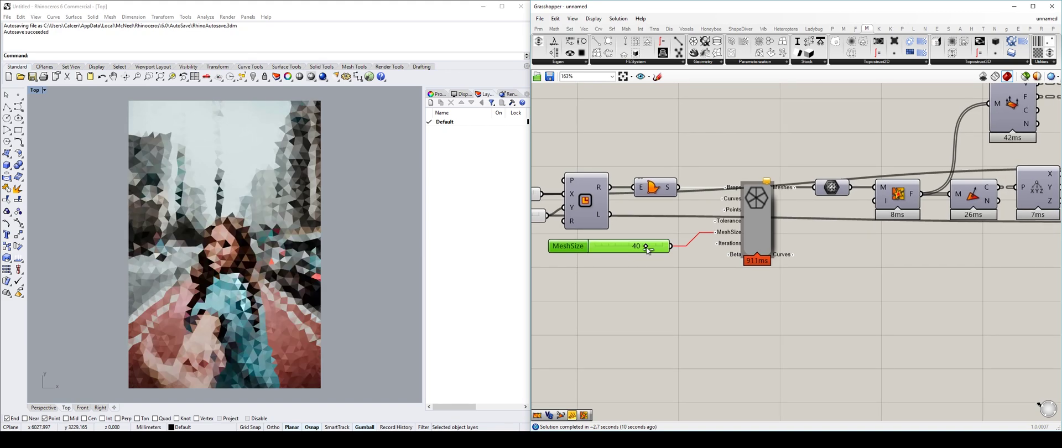
Step: Compare the source photo in the Image Sampler with the coloured low poly mesh in the Rhino viewport
scroll(694, 281, down, 2)
scroll(772, 233, down, 2)
right_drag(771, 233, 650, 226)
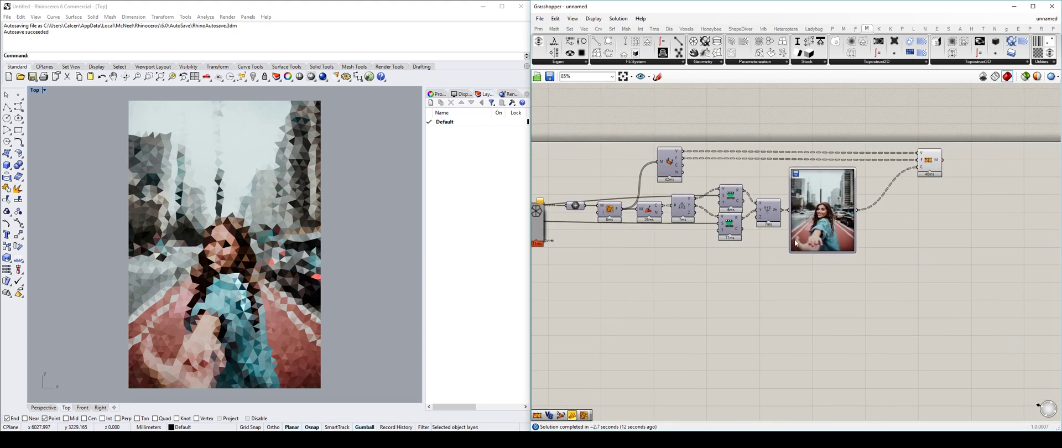
scroll(760, 220, up, 2)
right_drag(885, 220, 851, 236)
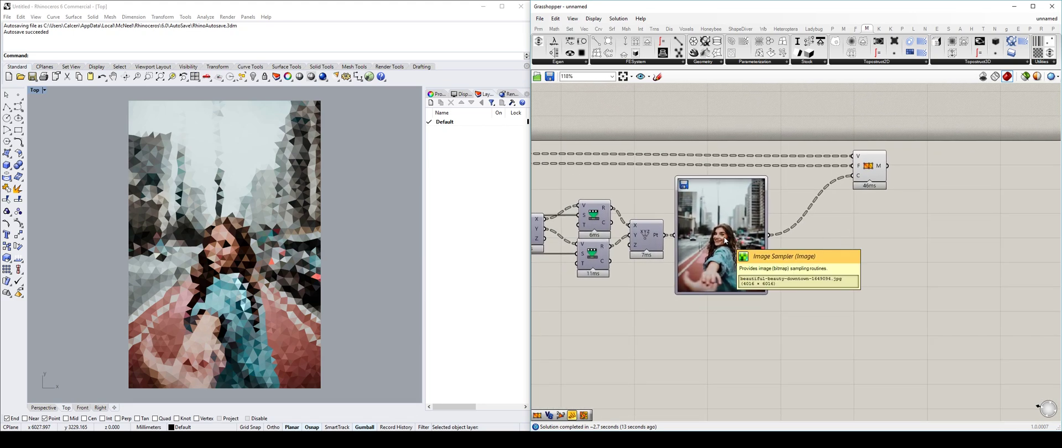
right_drag(661, 281, 704, 252)
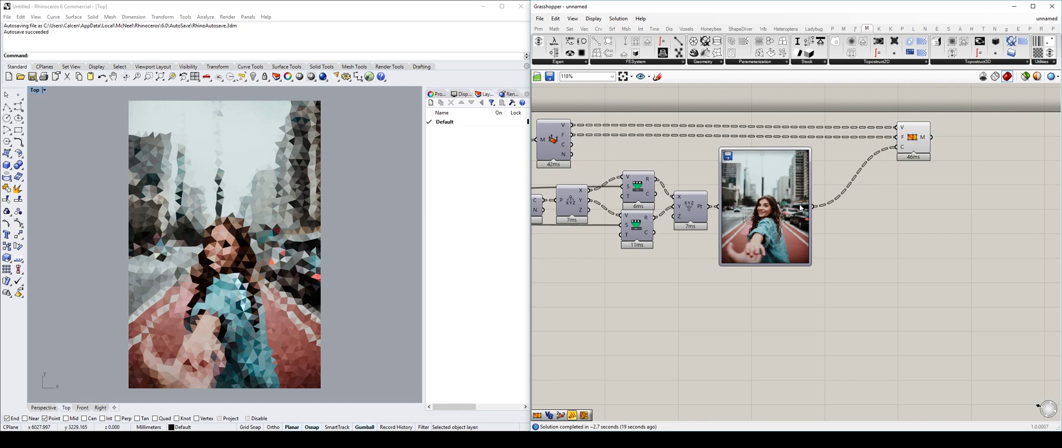
right_drag(703, 261, 755, 266)
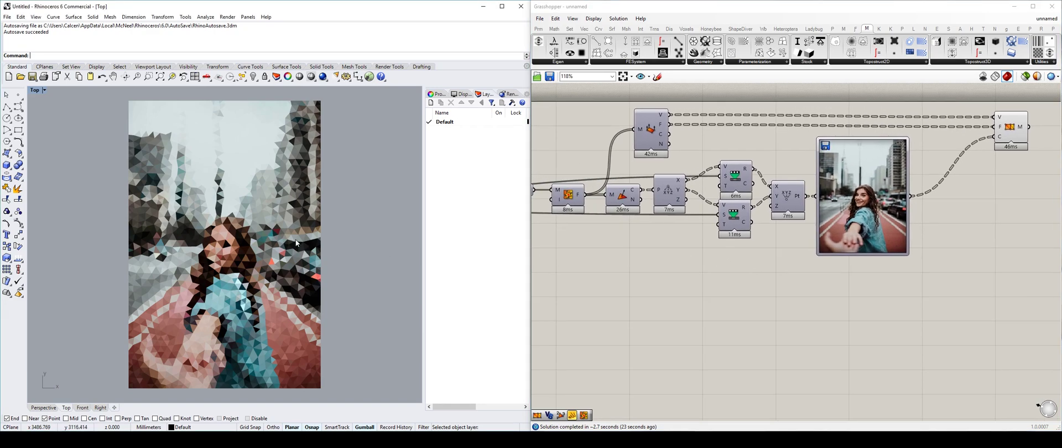
scroll(838, 195, up, 5)
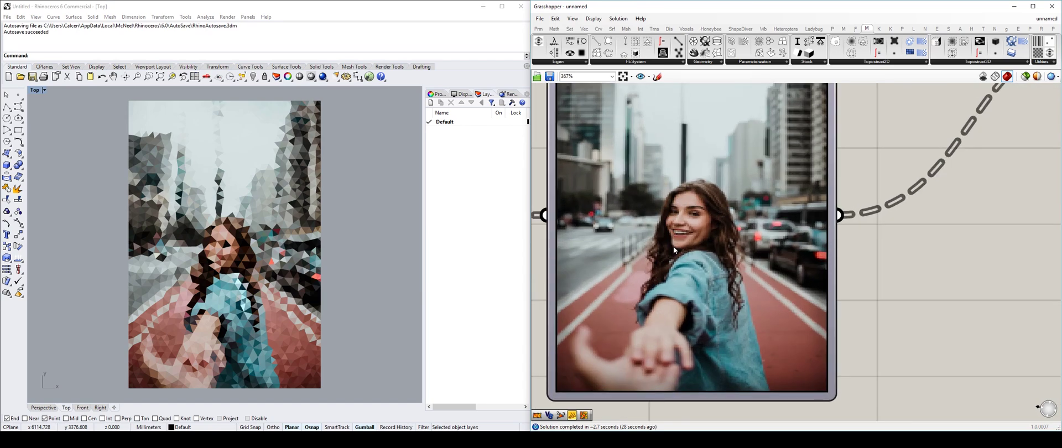
scroll(711, 215, down, 3)
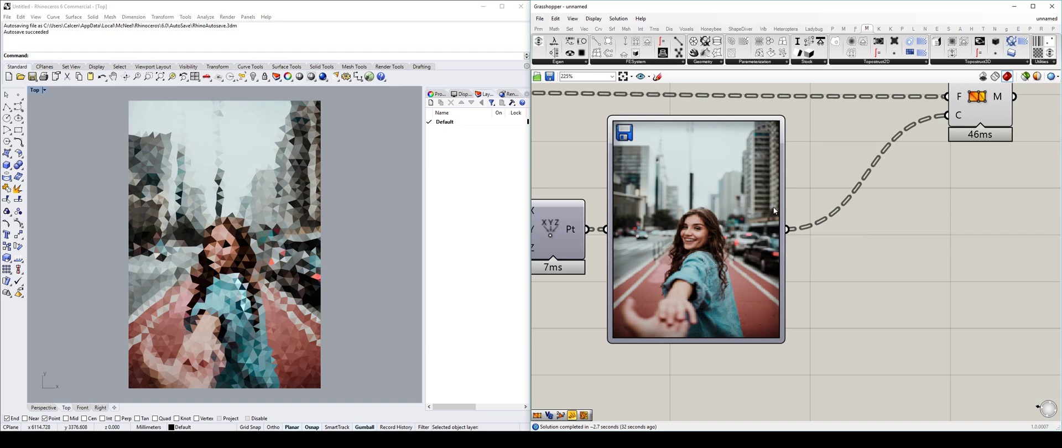
Step: Review the meshing component with its MeshSize input and the component chain leading from it to Construct Mesh
scroll(935, 165, down, 4)
right_drag(653, 194, 1021, 183)
scroll(795, 188, up, 3)
drag(786, 193, 782, 205)
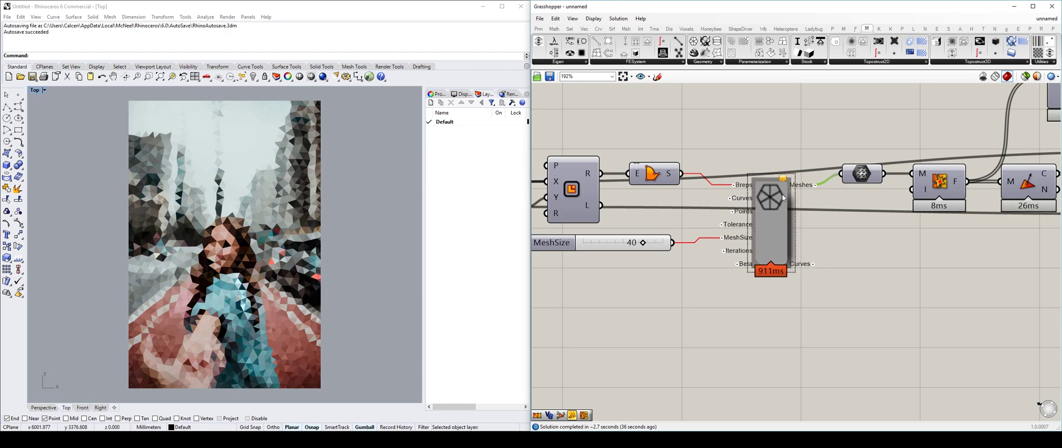
click(276, 203)
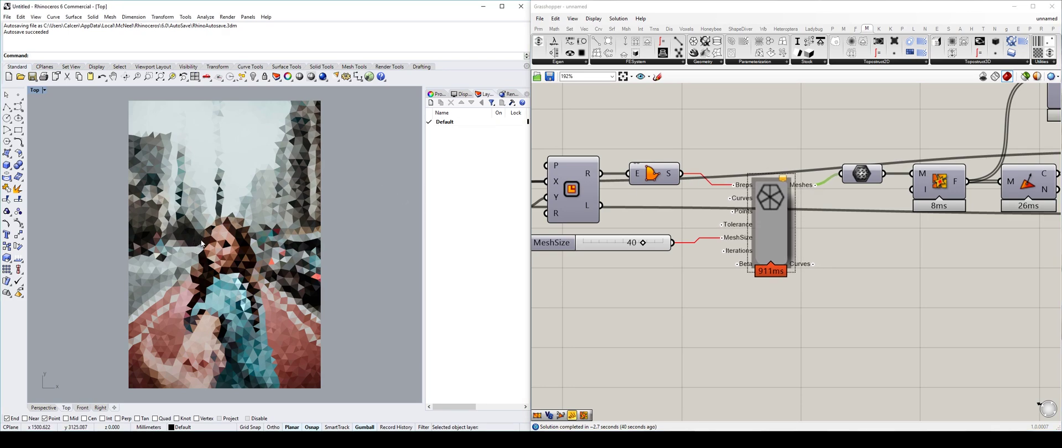
scroll(894, 194, down, 4)
right_drag(894, 195, 673, 216)
right_drag(1012, 195, 803, 214)
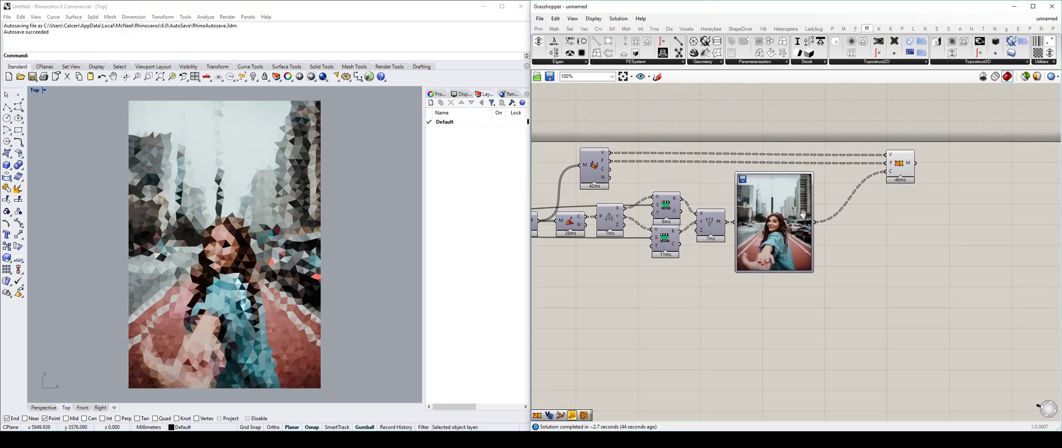